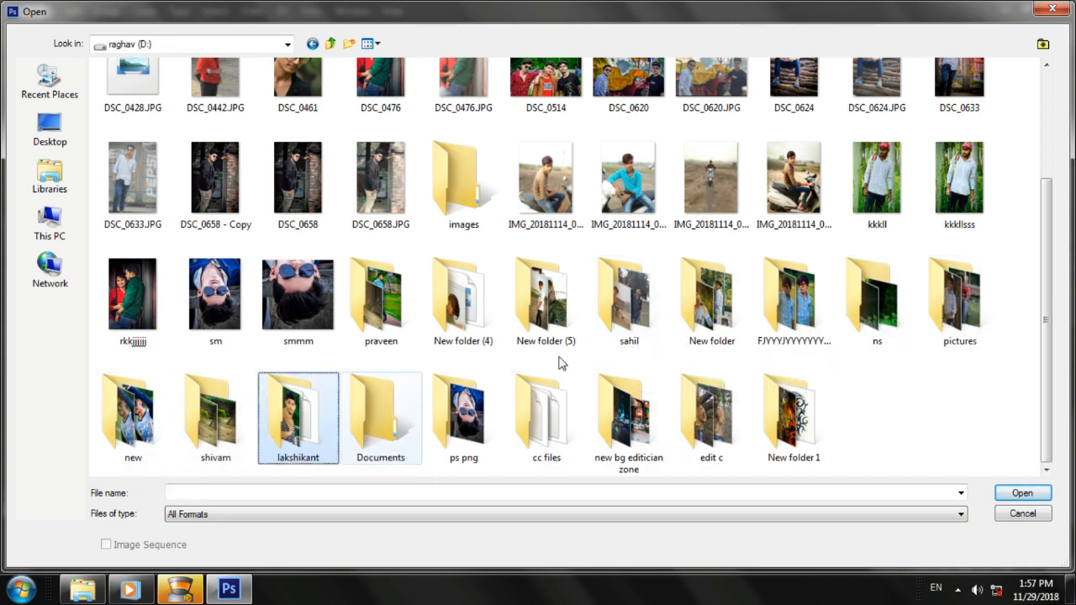
Open the photo DSC_0462 (2) from the pictures folder in Camera Raw
double_click(290, 420)
double_click(135, 122)
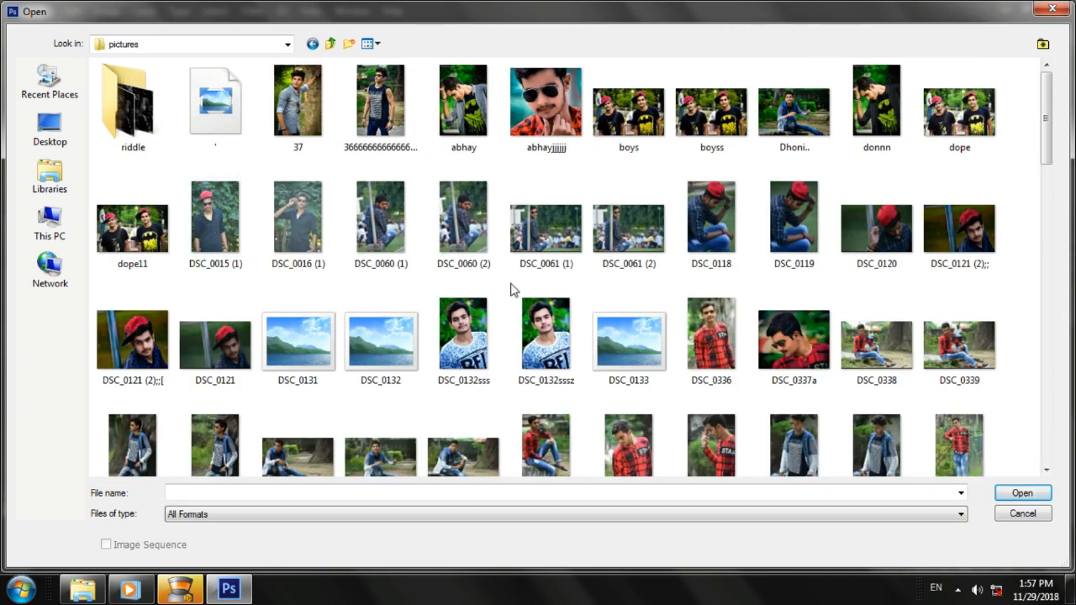
drag(1047, 126, 1044, 316)
click(559, 353)
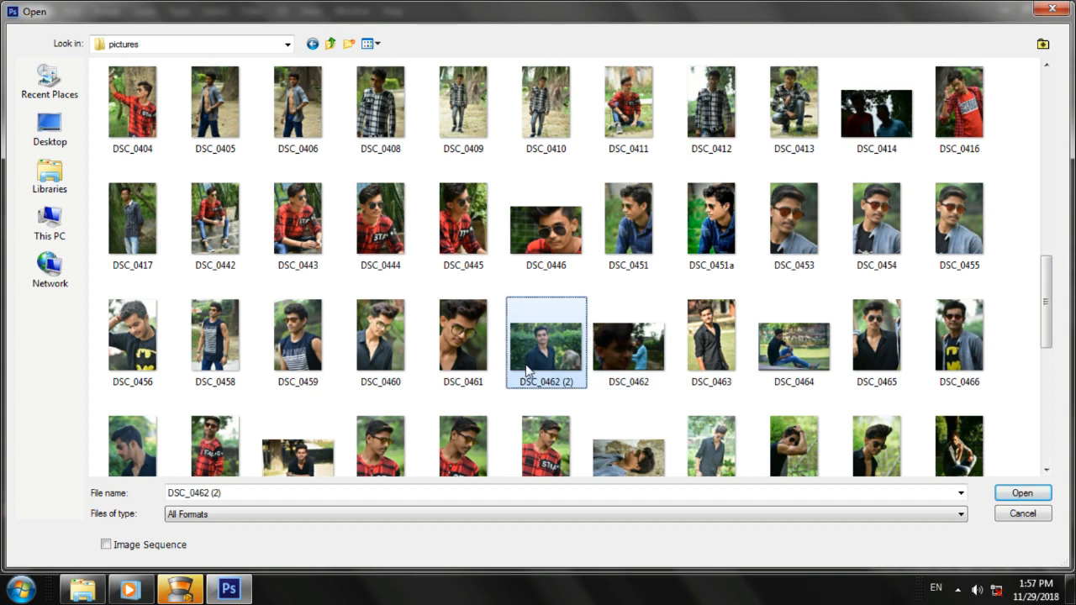
click(1019, 493)
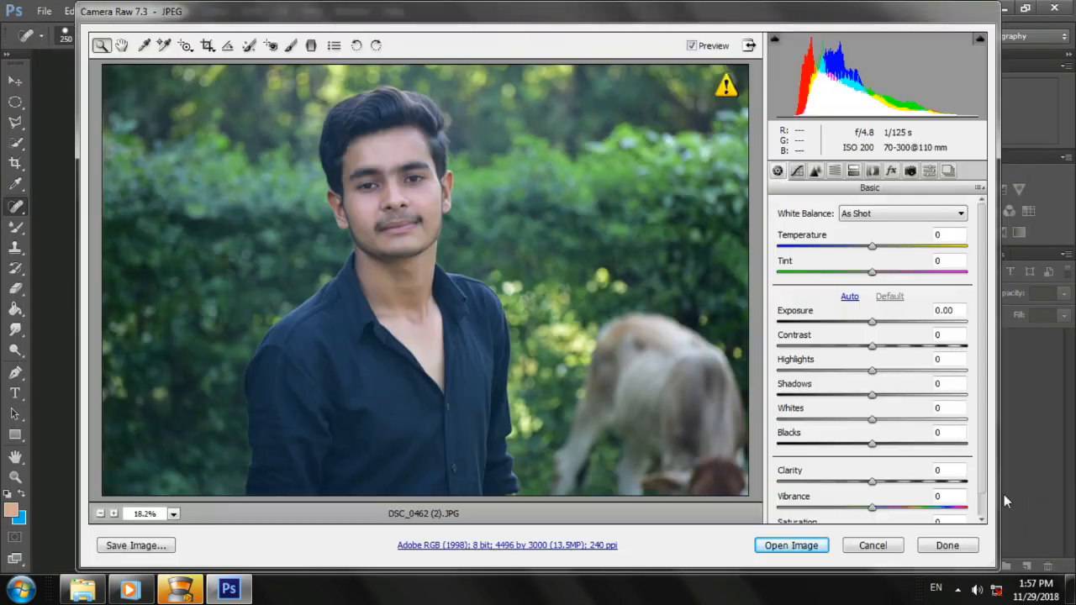
Adjust the basic tones to about Exposure +0.25, Highlights -5, Shadows -8, Whites -10, Blacks -3 and Vibrance +28
mouse_move(871, 326)
mouse_down()
mouse_move(877, 347)
mouse_move(878, 324)
mouse_up()
drag(872, 370, 870, 450)
drag(875, 509, 899, 508)
drag(872, 430, 868, 429)
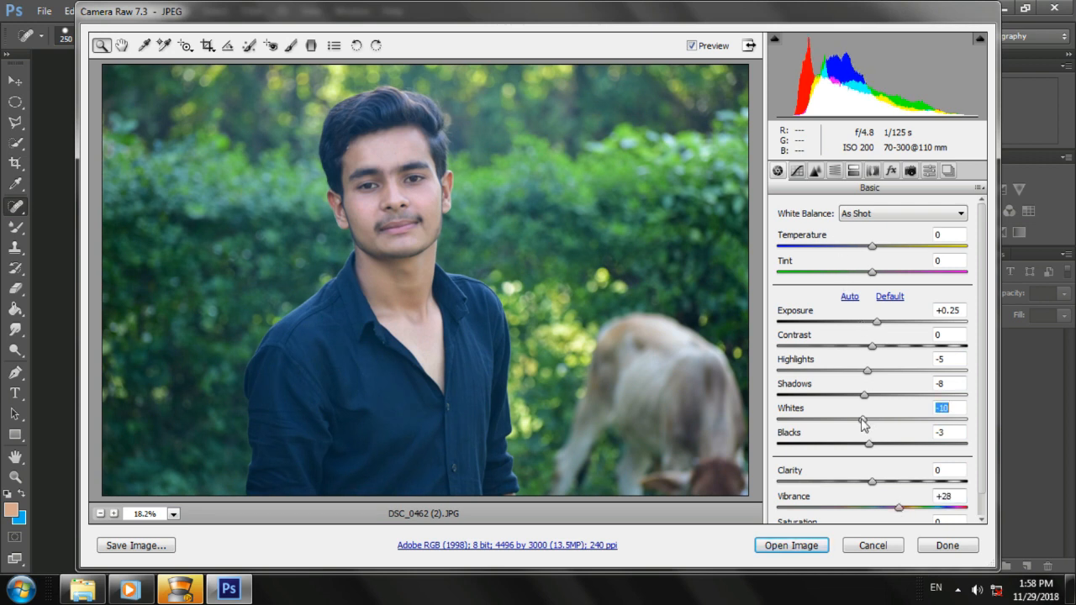
drag(871, 347, 862, 371)
drag(876, 321, 878, 321)
Set the luminance noise reduction to 16 in the Detail settings
click(817, 172)
click(777, 171)
click(815, 171)
drag(780, 363, 808, 366)
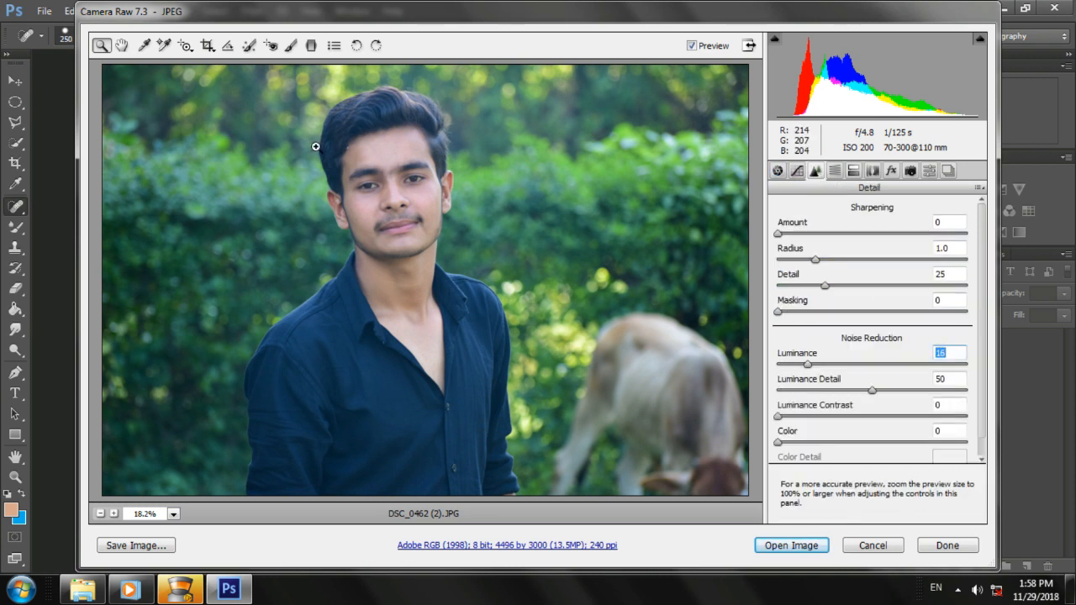
Raise the Greens saturation to +27 and set the Reds hue to +1
click(834, 171)
drag(878, 361, 903, 363)
click(825, 234)
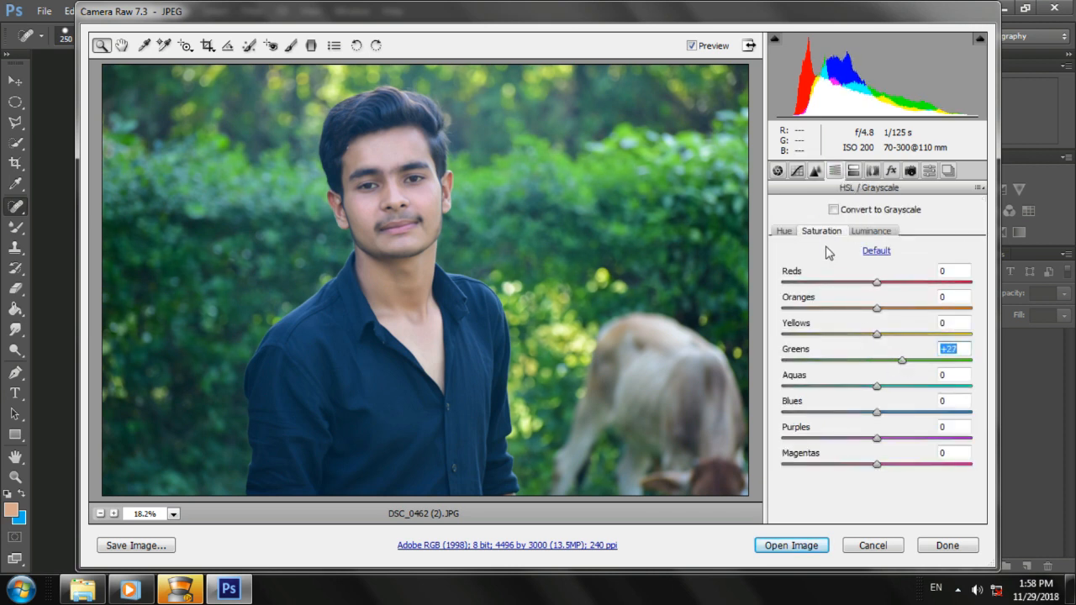
click(786, 232)
drag(875, 282, 877, 284)
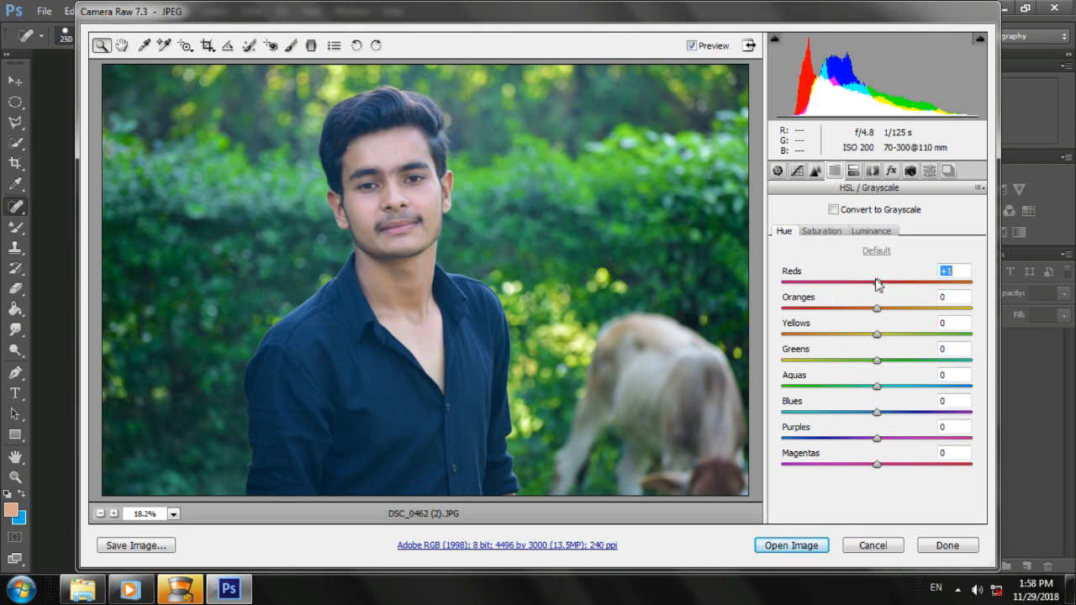
Set the post-crop vignetting amount to -3 and open the image for editing with its embedded profile discarded
click(890, 170)
drag(876, 377, 878, 379)
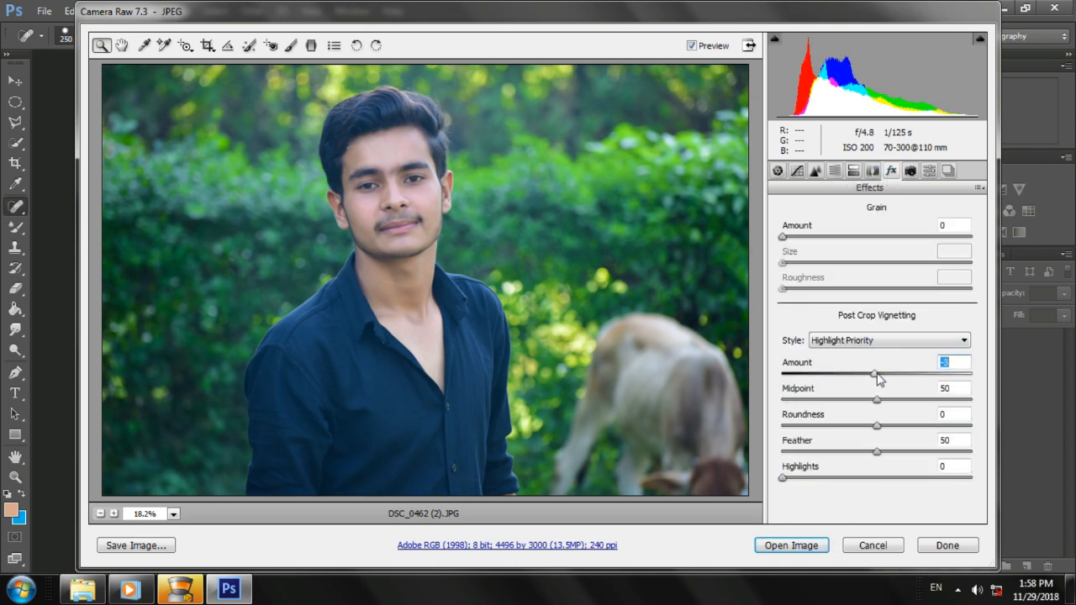
click(809, 546)
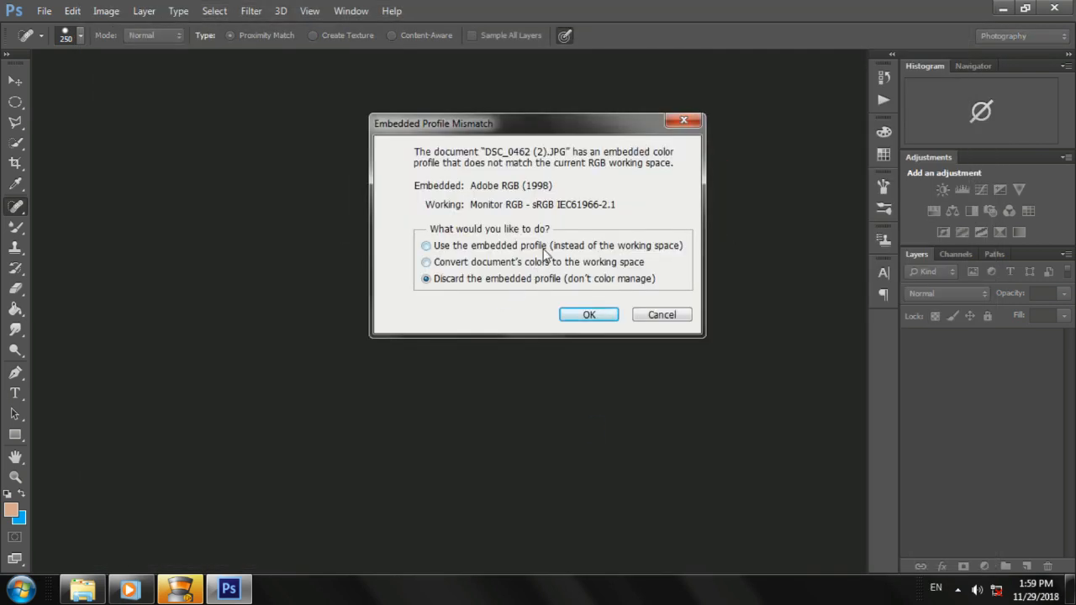
click(600, 317)
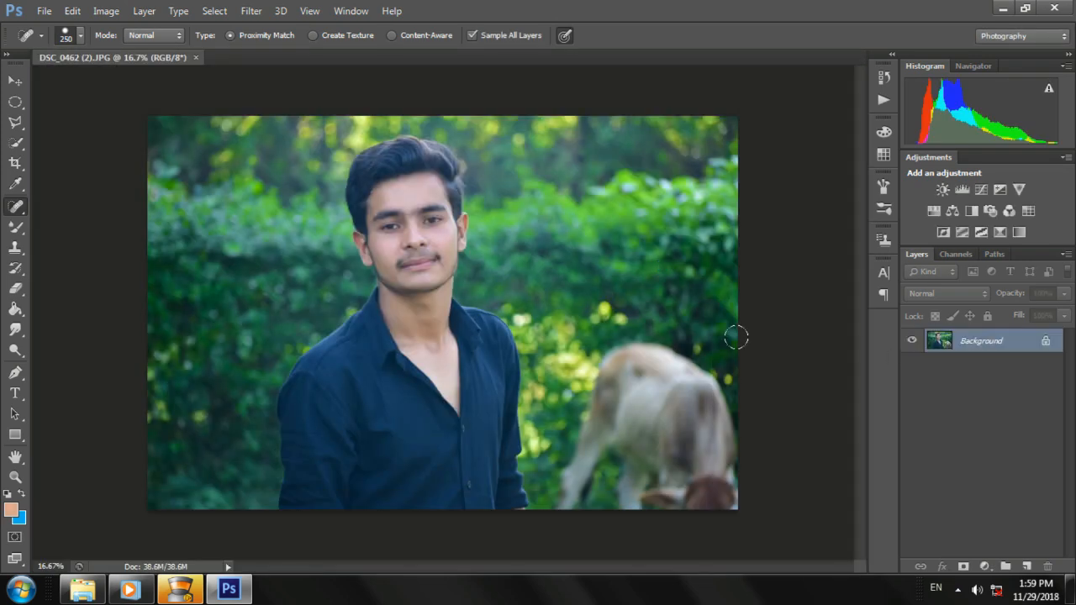
Duplicate the background layer and remove the spots along the forehead hairline with the Spot Healing Brush
key(ctrl+j)
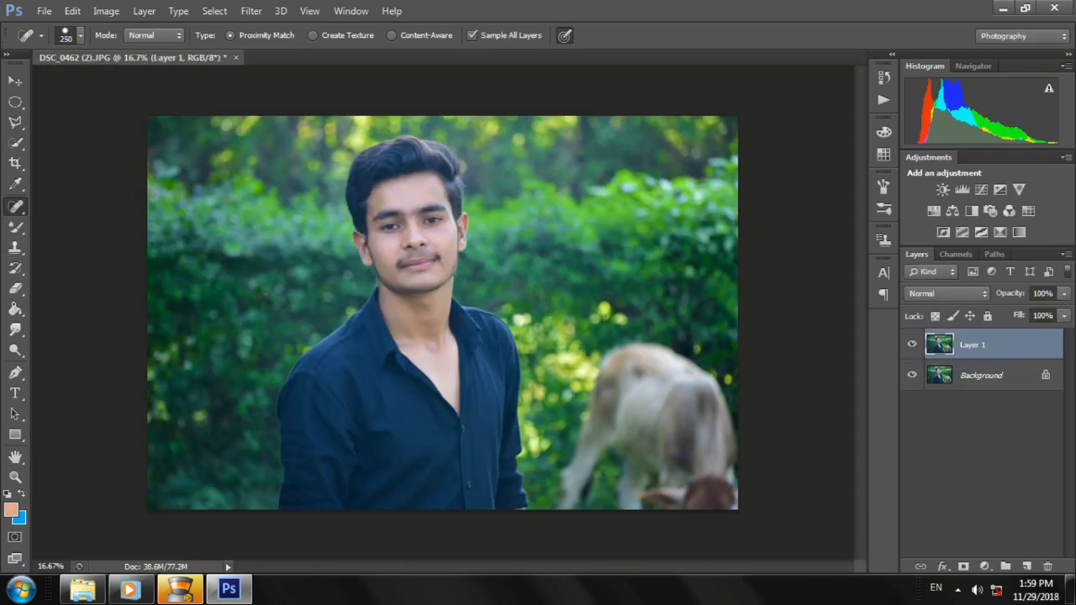
scroll(391, 162, up, 8)
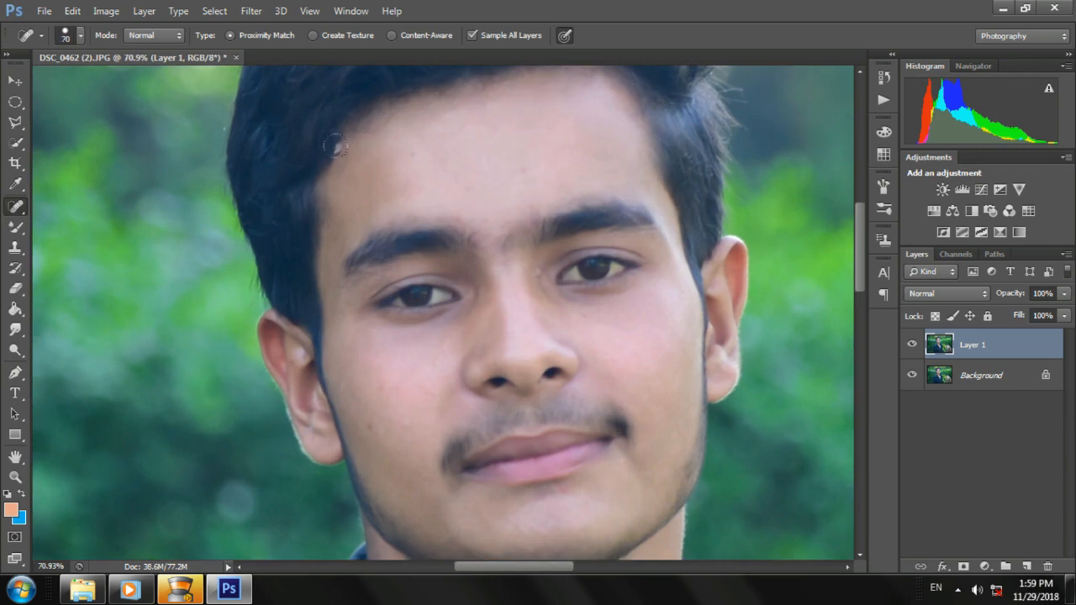
scroll(350, 157, up, 5)
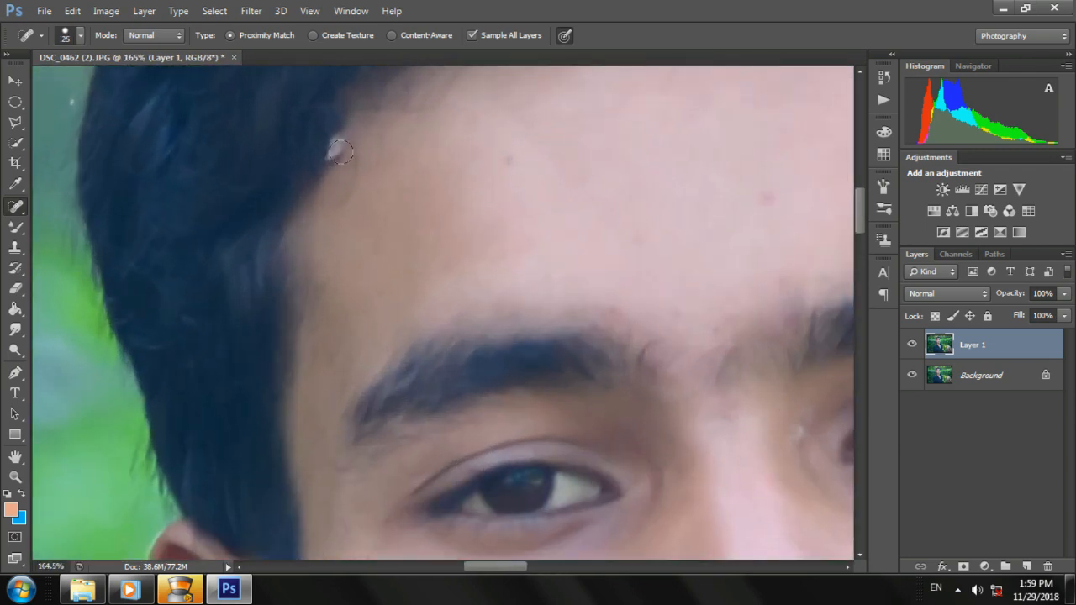
click(344, 147)
scroll(525, 231, down, 4)
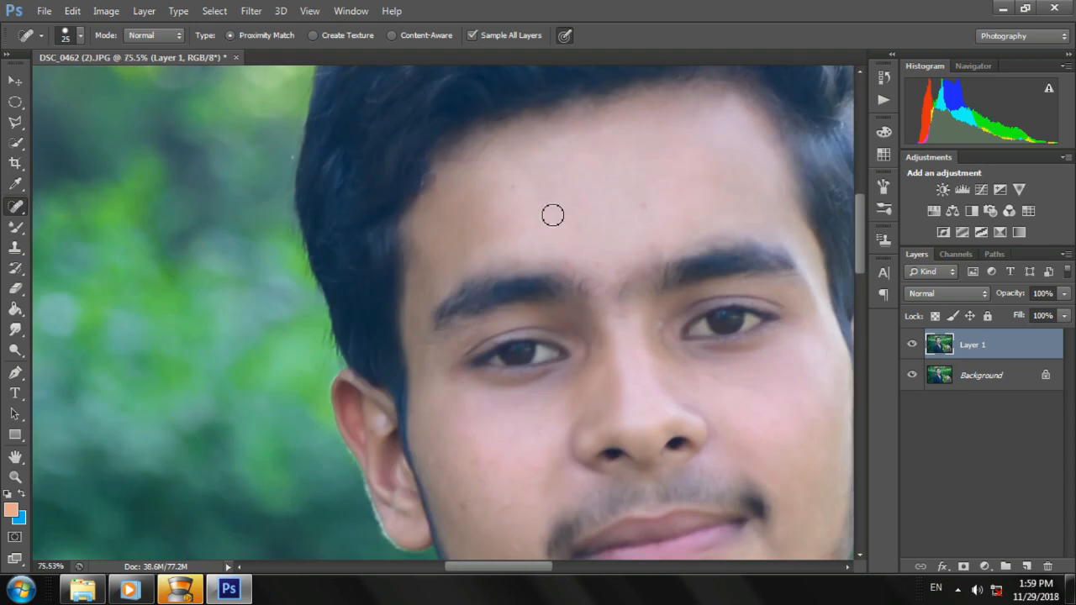
scroll(552, 215, up, 3)
drag(454, 174, 444, 200)
Heal the remaining small blemishes on the forehead and face using Spot Healing Brush sizes of 20 to 30
scroll(444, 199, down, 6)
scroll(408, 207, up, 4)
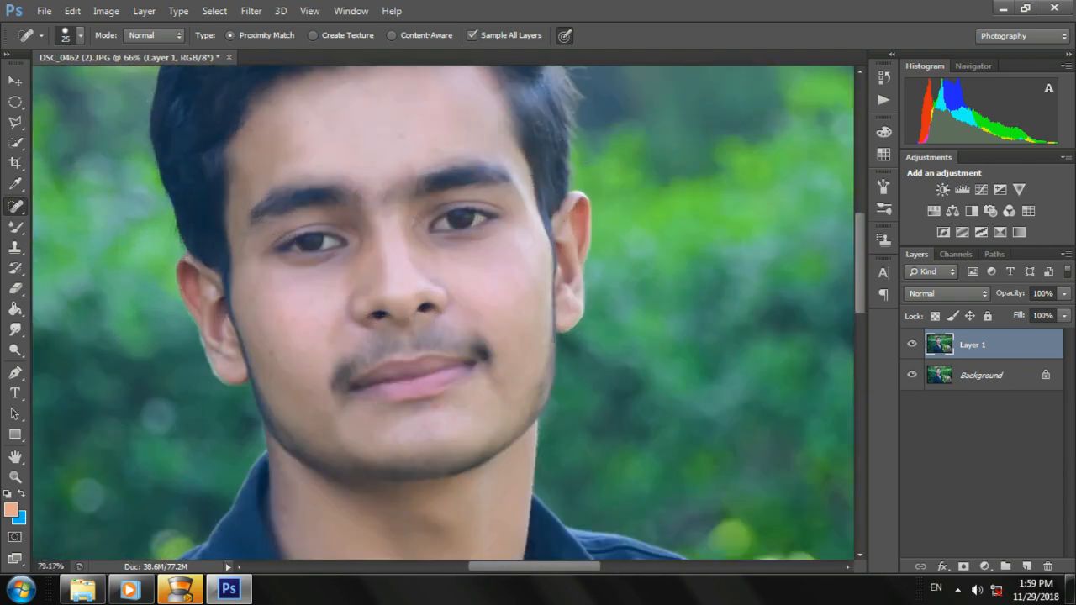
scroll(410, 215, up, 2)
key(bracketleft)
click(423, 228)
click(415, 123)
scroll(506, 336, down, 4)
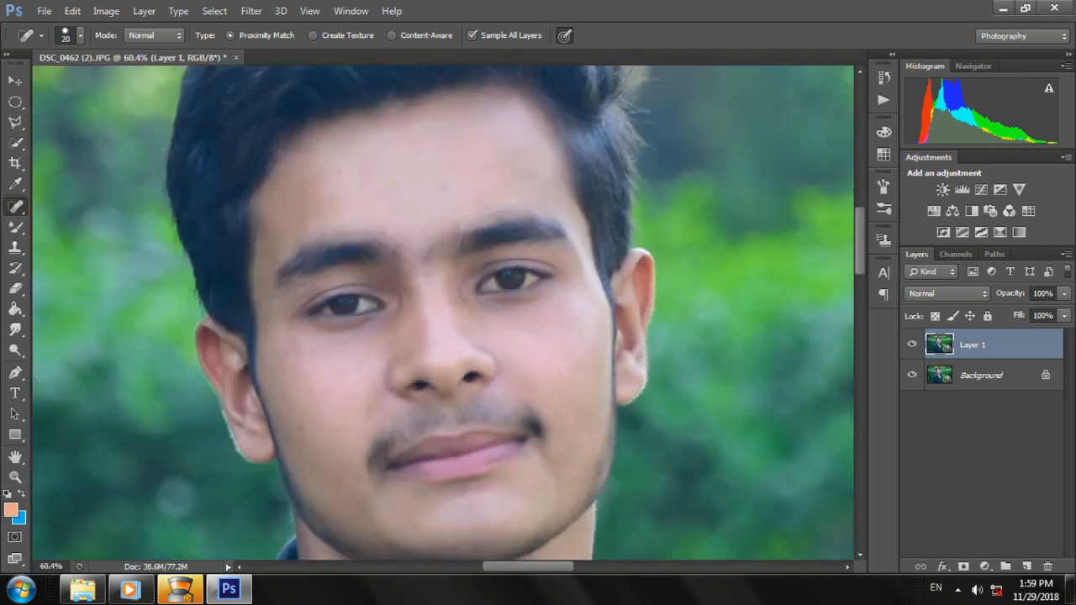
key(bracketright)
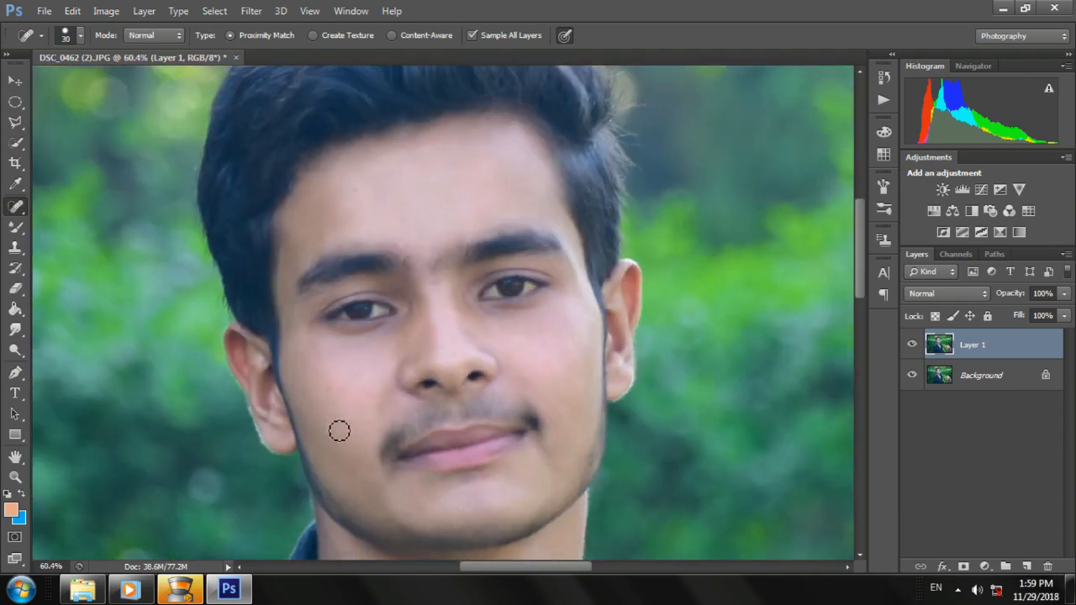
Merge the healed layer into the background and duplicate the result to a new layer
right_click(1002, 347)
click(773, 435)
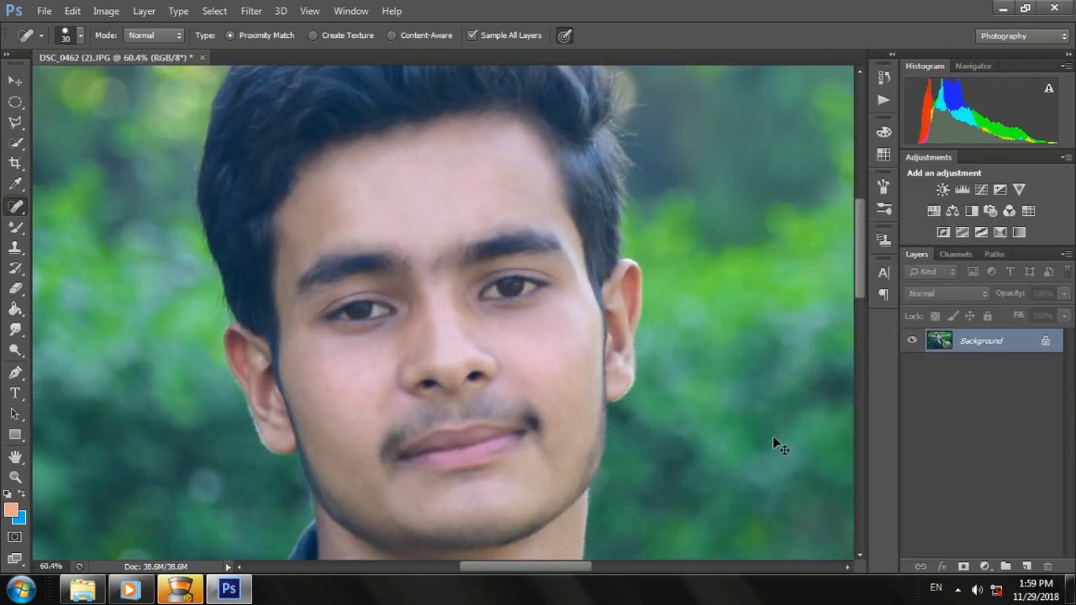
key(ctrl+j)
Smooth the forehead and upper face skin with the Smudge tool at 42% strength, using a brush size of about 200
click(15, 330)
click(81, 39)
click(109, 232)
click(550, 350)
key(bracketright)
scroll(438, 170, up, 2)
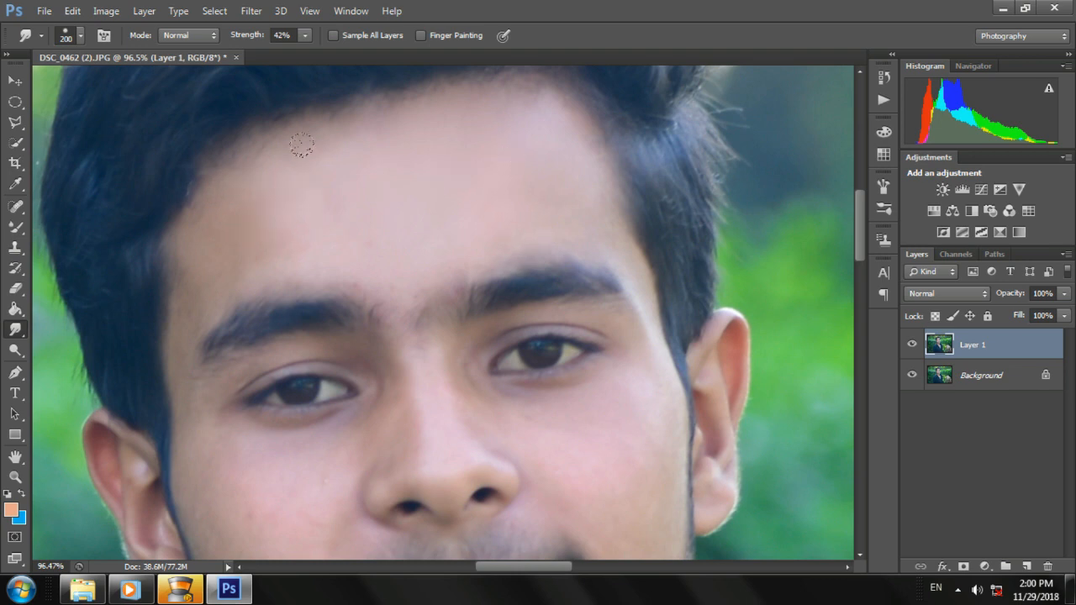
drag(323, 304, 371, 103)
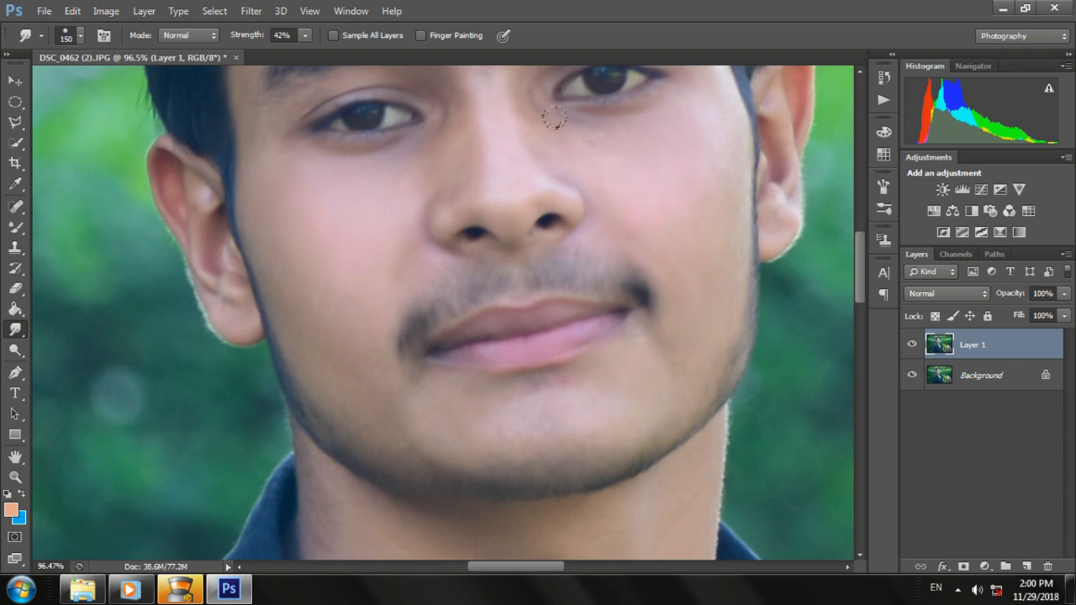
Smudge the skin on the cheeks and around the mouth smooth with a brush size of 150 to 175
scroll(582, 174, down, 5)
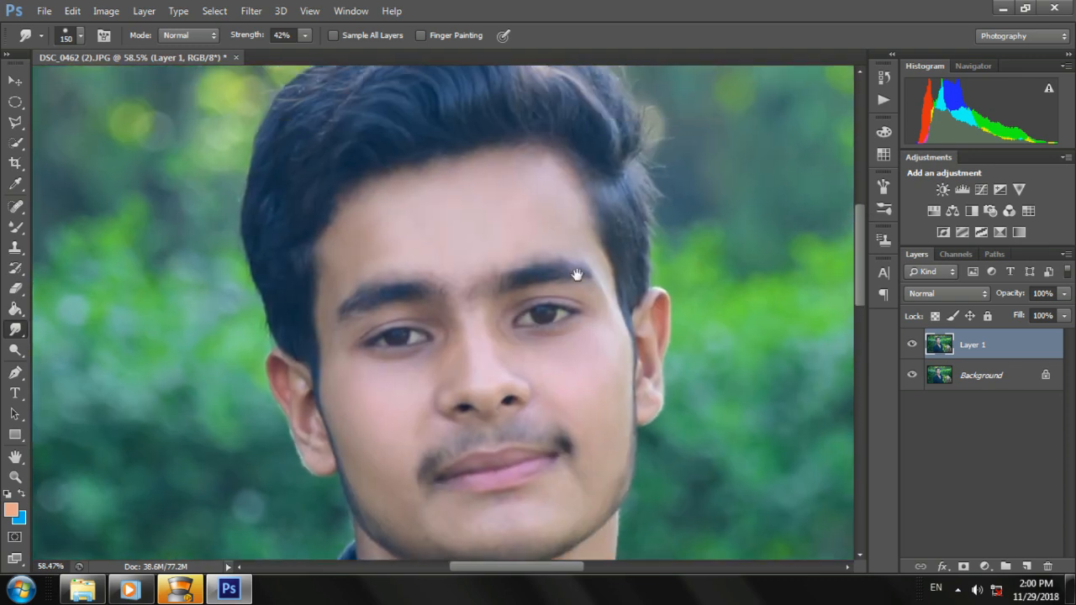
scroll(422, 321, up, 3)
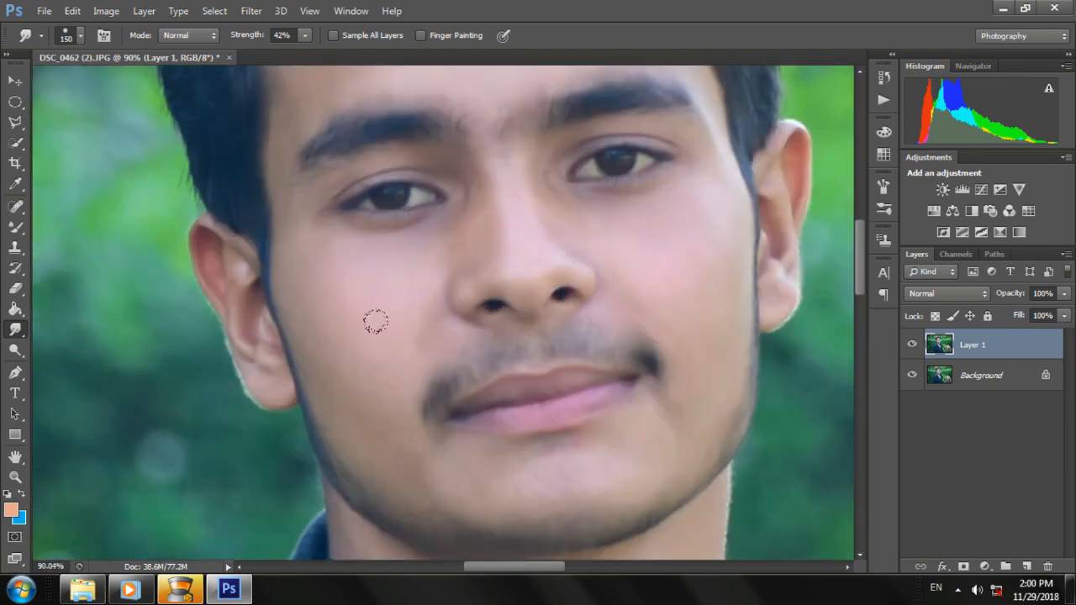
key(bracketright)
scroll(375, 315, up, 1)
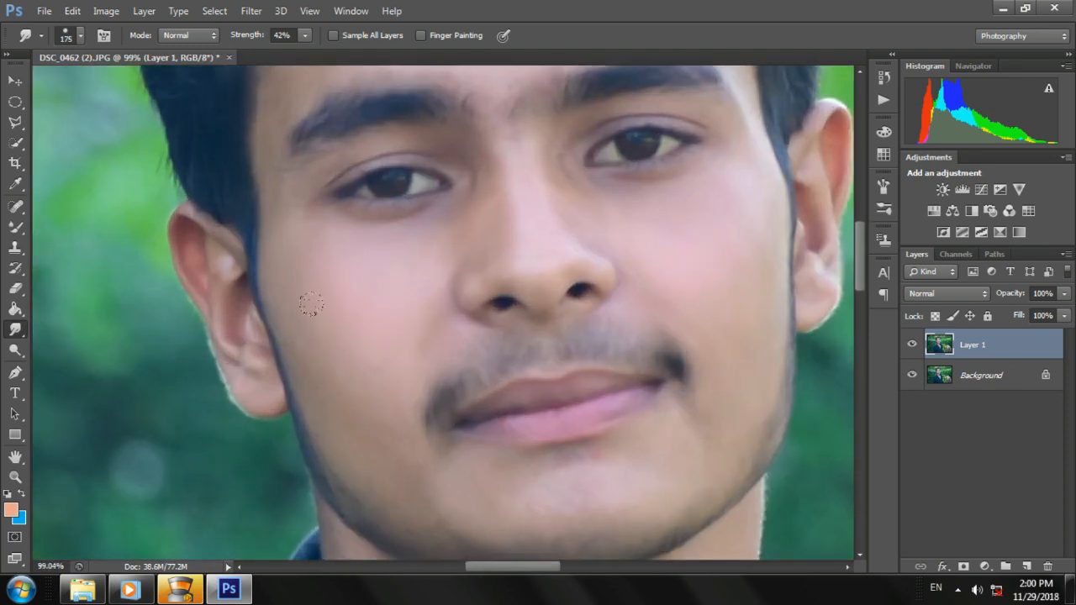
scroll(684, 302, down, 5)
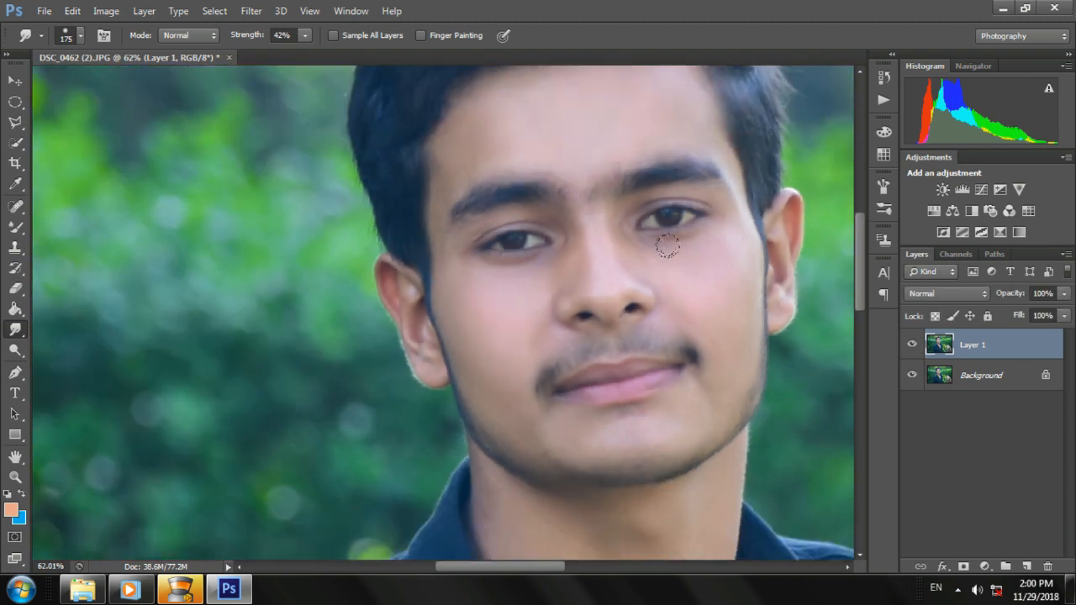
Smooth the neck and upper chest skin with the Smudge tool at brush size 300
key(bracketright)
scroll(456, 312, down, 5)
scroll(456, 312, up, 5)
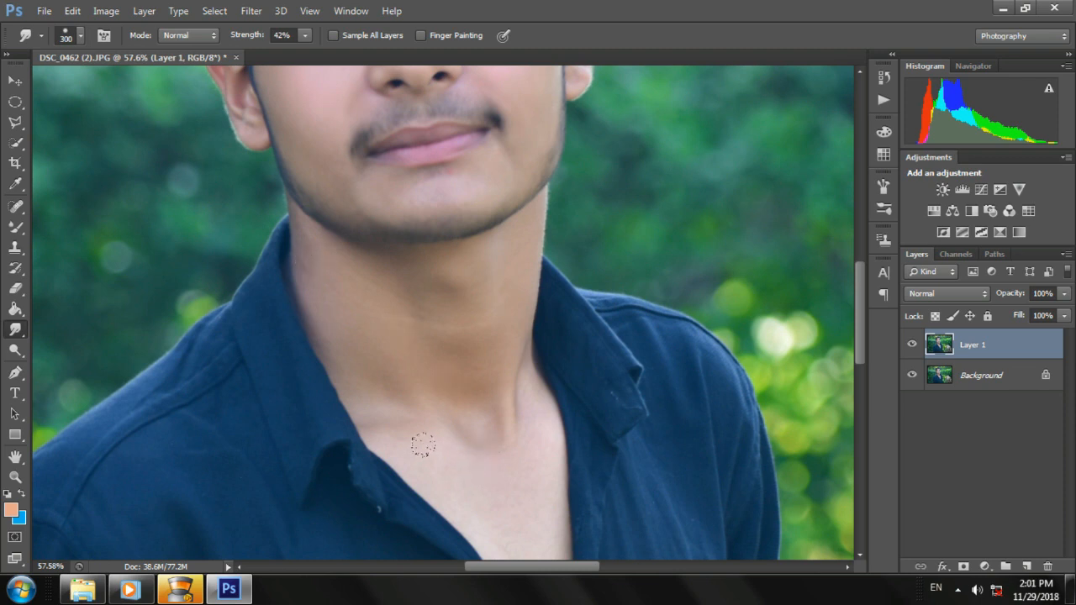
Merge the smudged layer into the background and create another duplicate layer
scroll(421, 447, down, 5)
right_click(983, 347)
click(757, 437)
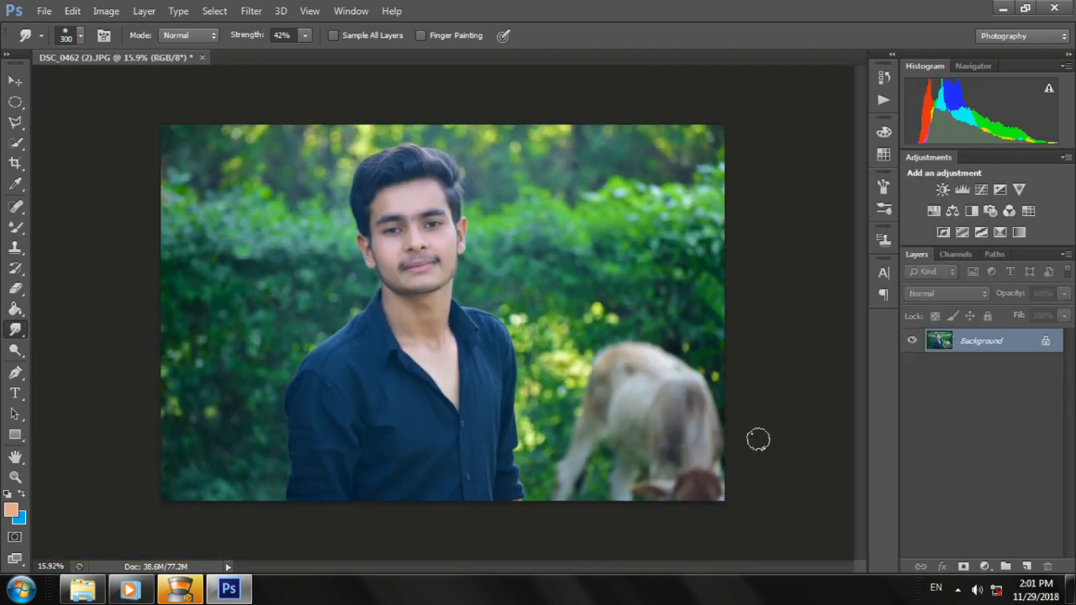
key(ctrl+j)
Save the retouched photo as a JPEG named DSC_0462 (2)s in the pictures folder, lowering the quality slightly from maximum
click(44, 11)
click(138, 197)
click(327, 378)
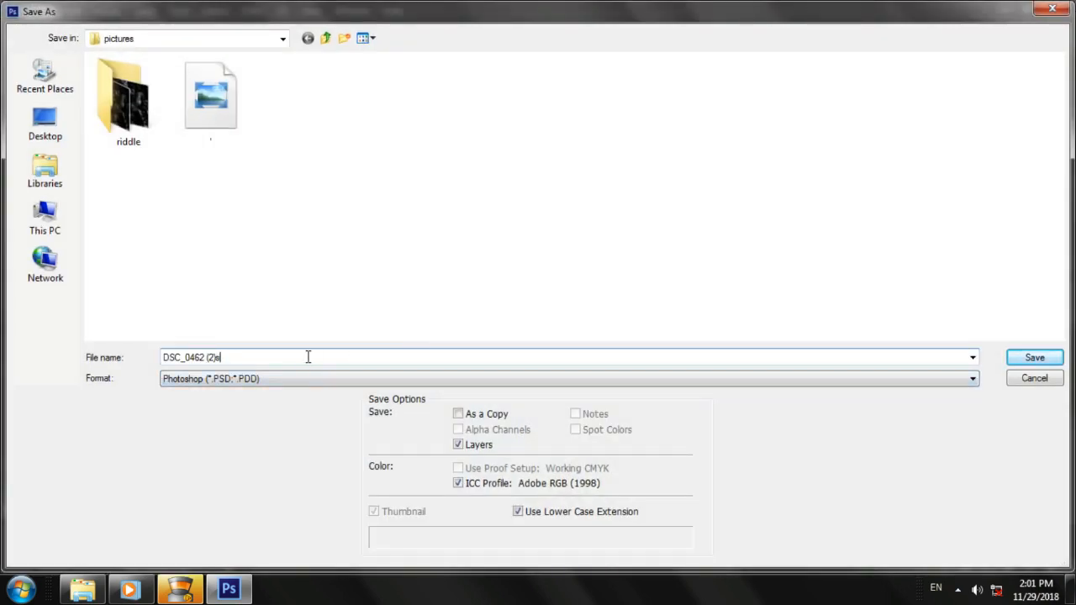
click(252, 246)
click(1033, 358)
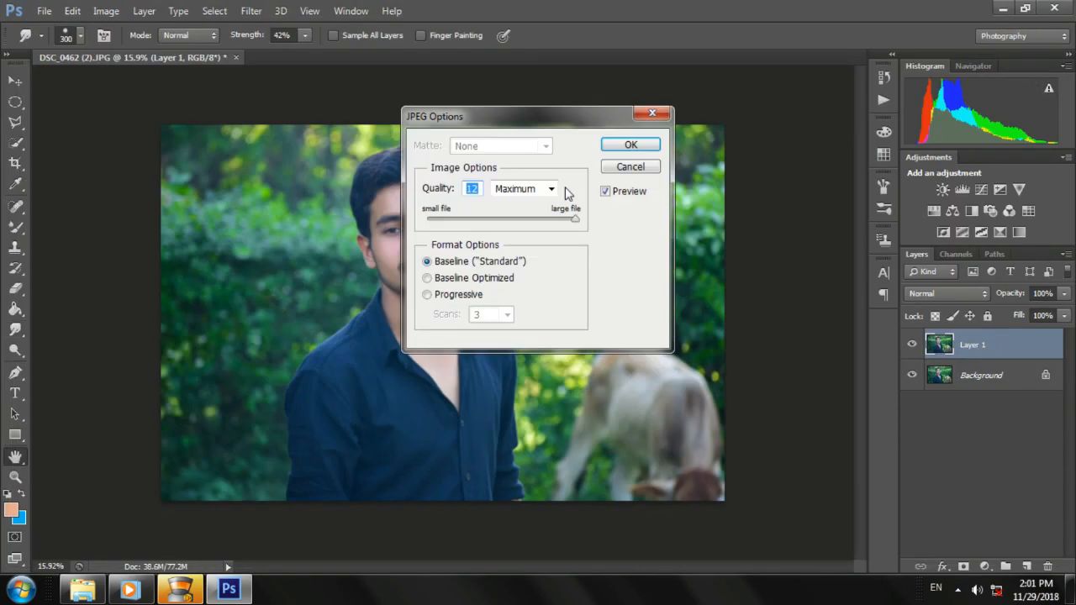
click(529, 219)
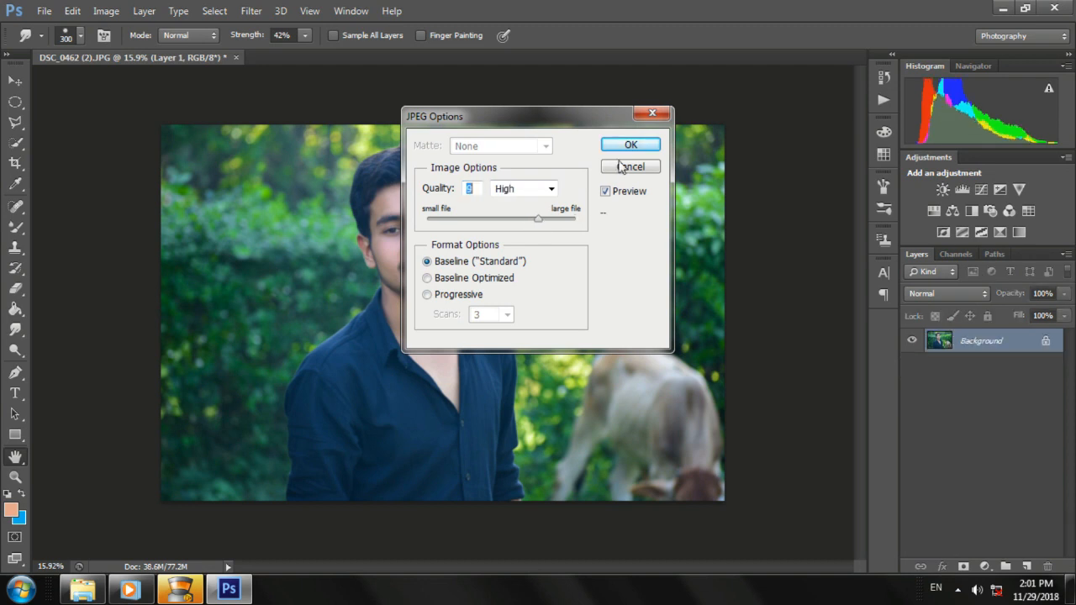
click(561, 221)
click(610, 148)
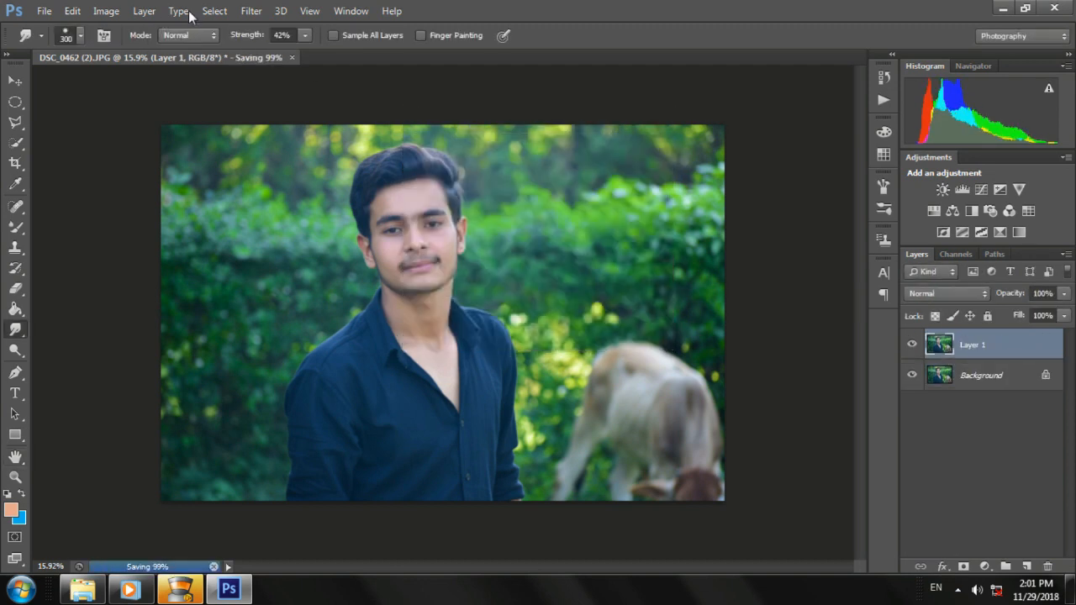
Apply the Imagenomic Noiseware filter with the Full noise reduction preset to the duplicate layer and inspect the face
click(251, 11)
mouse_move(410, 387)
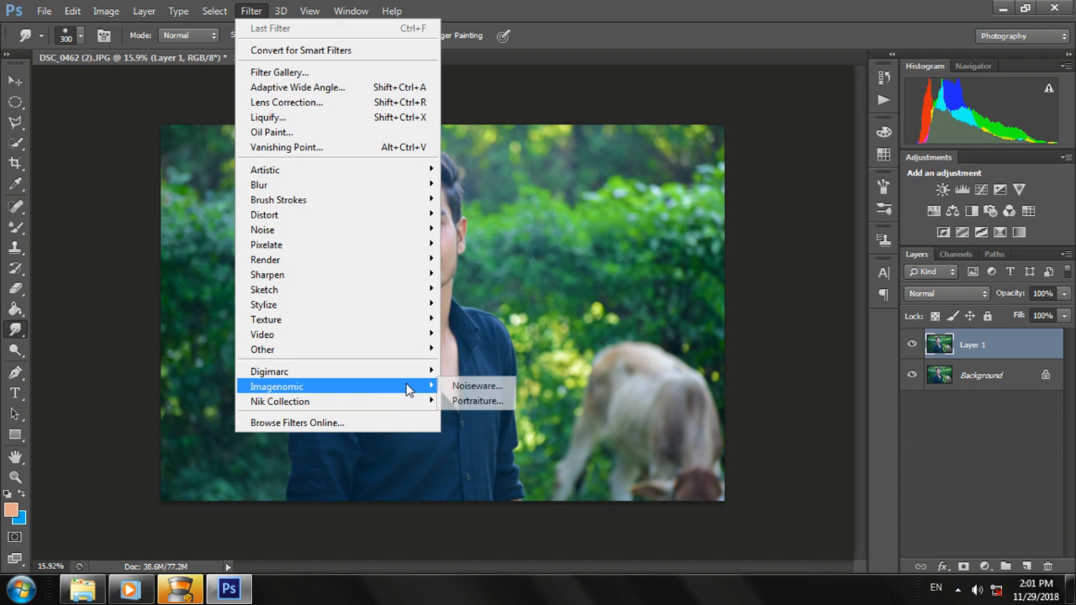
click(468, 388)
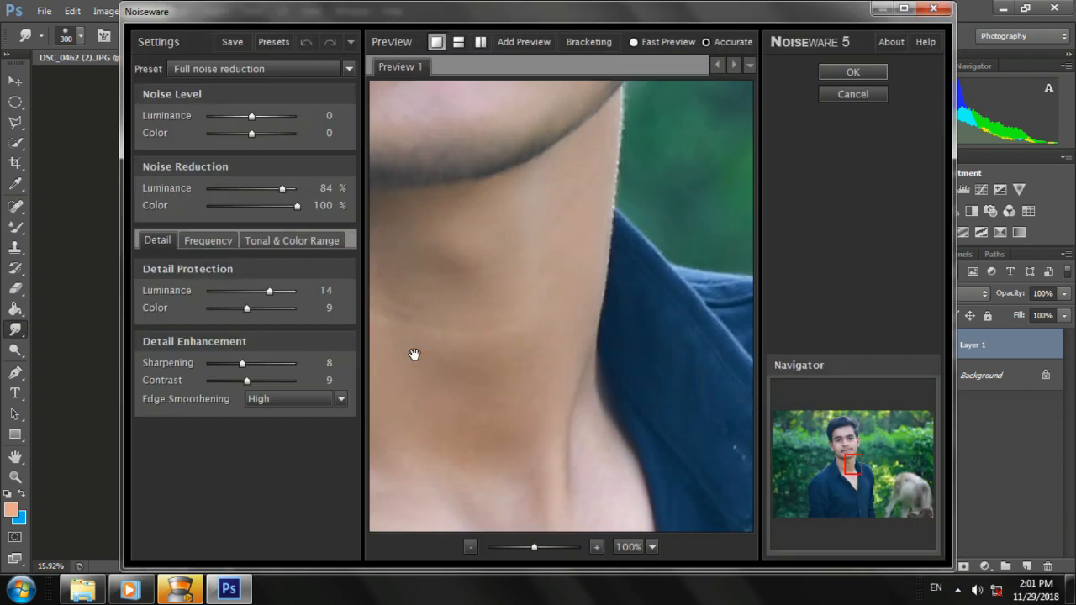
drag(536, 185, 588, 377)
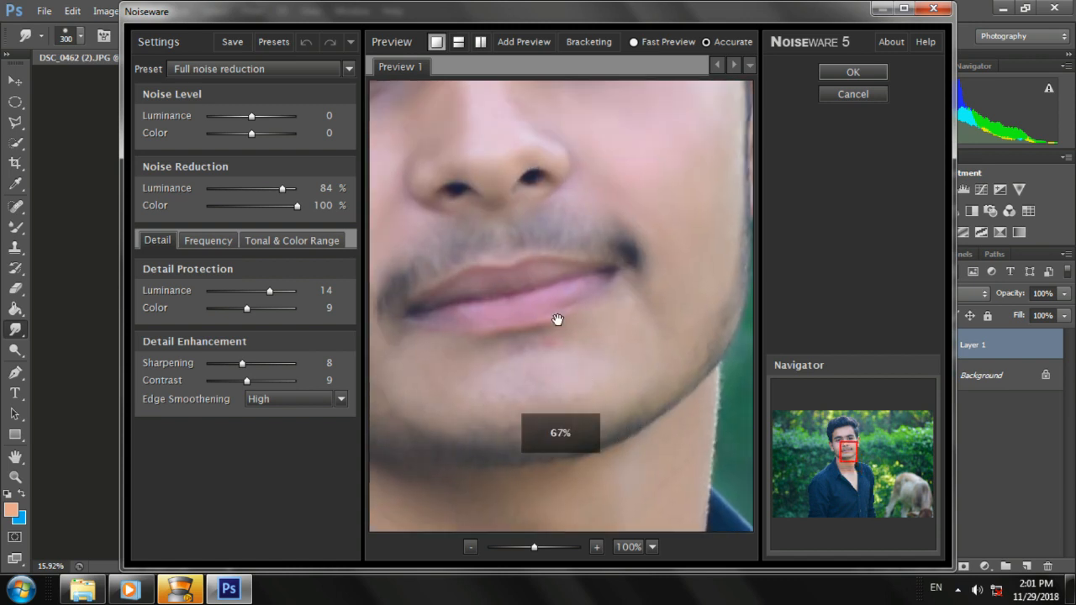
click(874, 79)
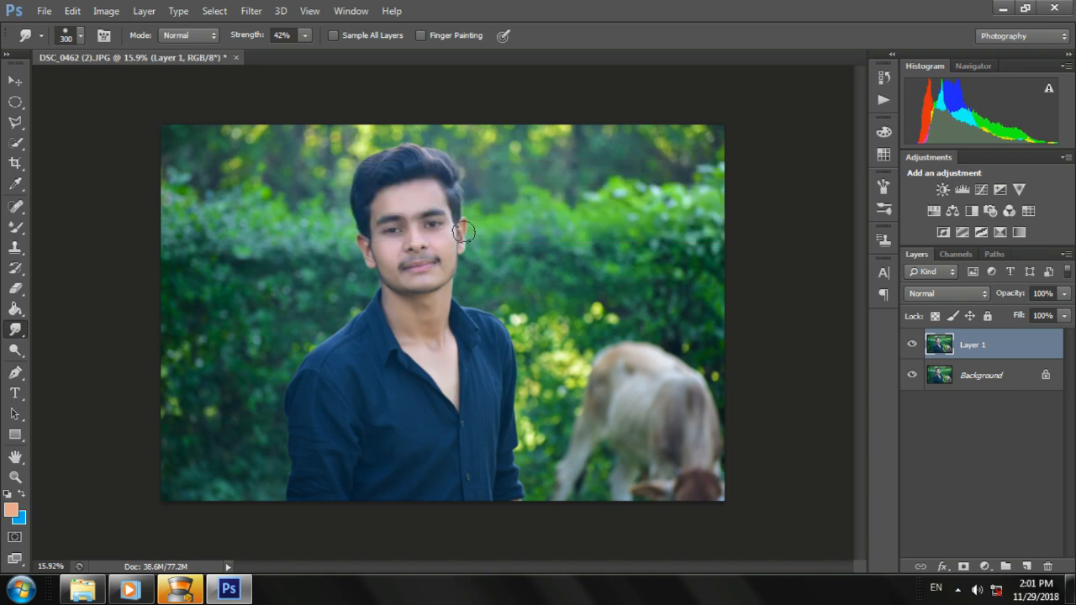
scroll(463, 233, up, 5)
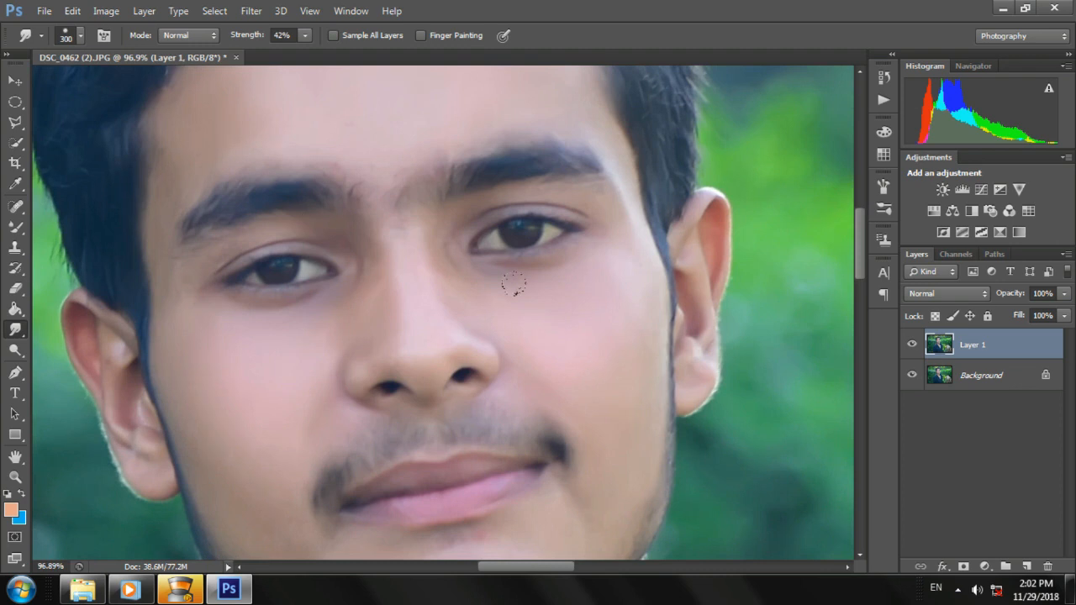
Flatten the image and duplicate the background twice to stack two working copies above it
scroll(477, 298, down, 5)
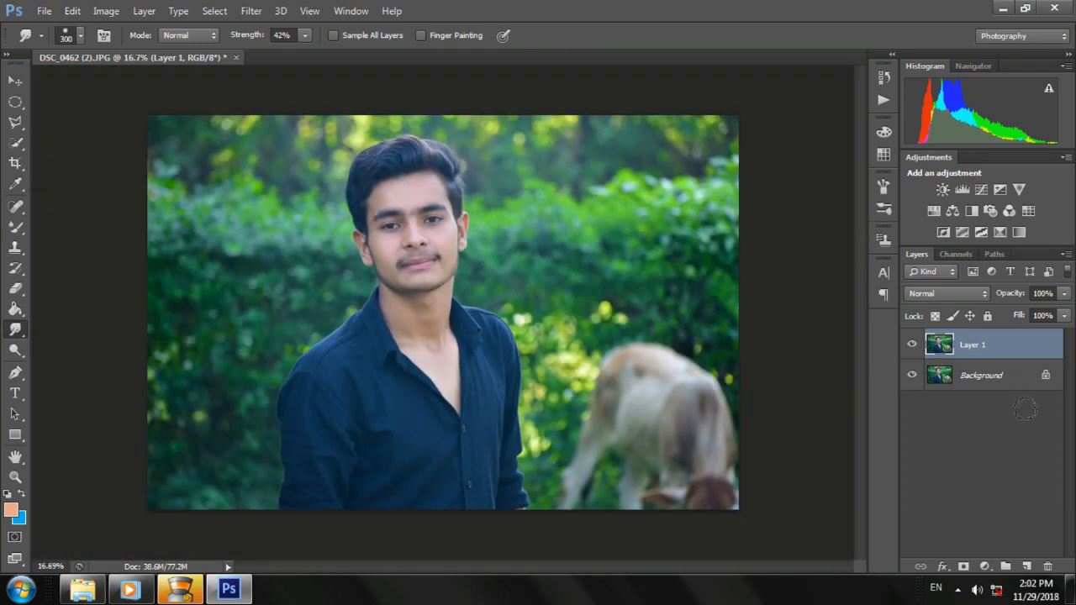
right_click(1000, 345)
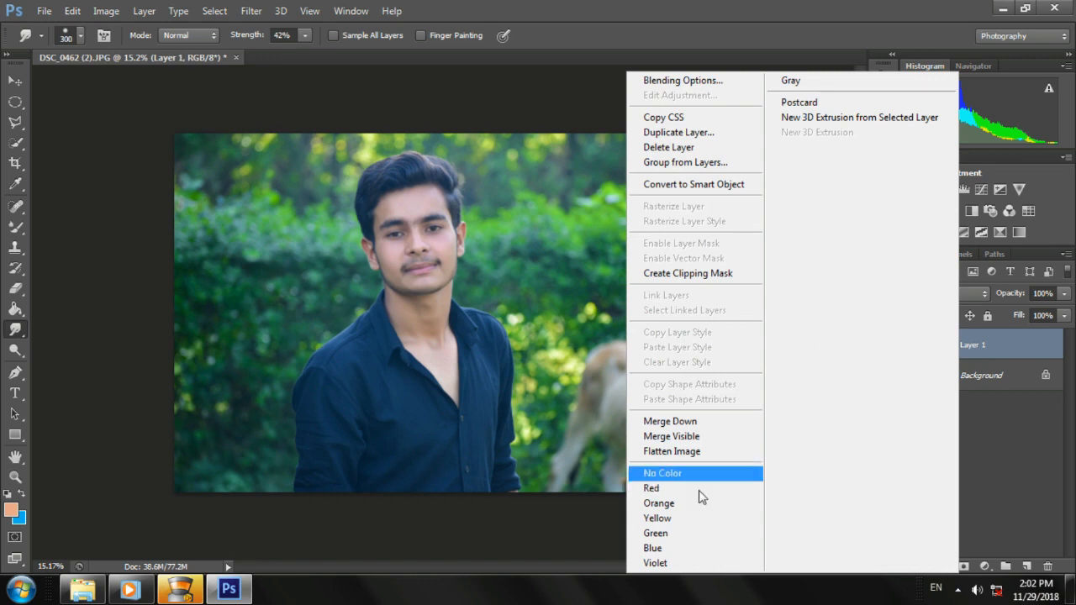
click(698, 447)
key(ctrl+j)
key(ctrl+j)
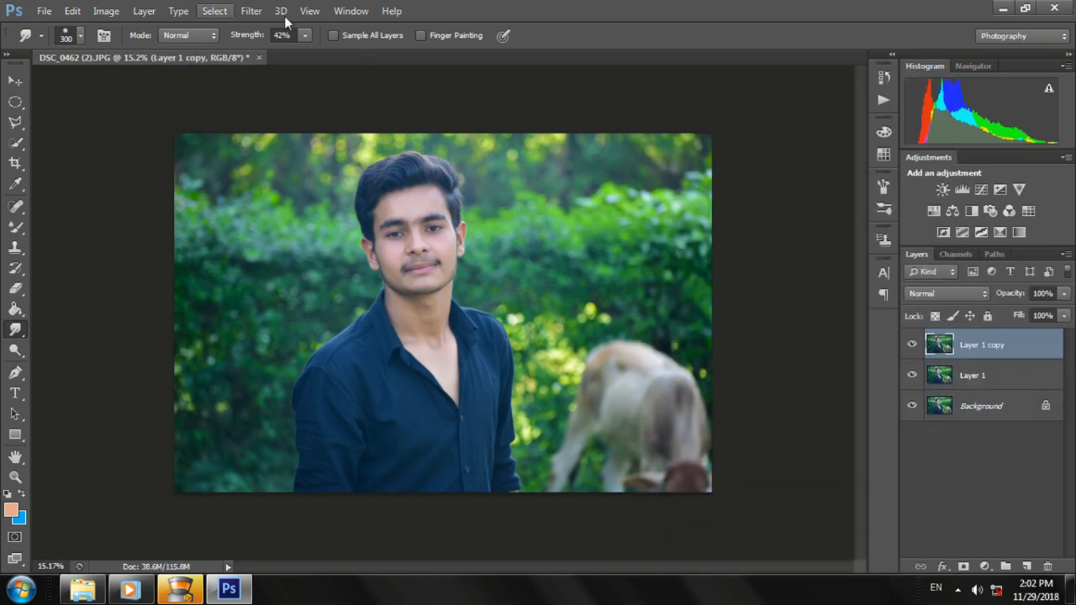
Open the Color Efex Pro 4 filter on the top copy, preview B/W Conversion and select Contrast Color Range
click(251, 10)
mouse_move(403, 407)
click(486, 416)
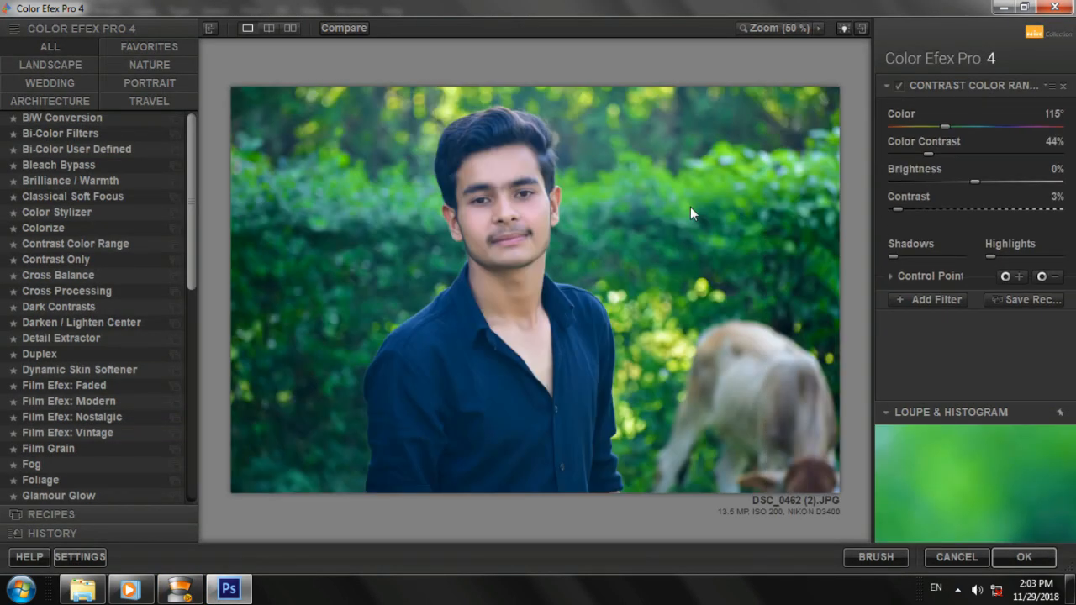
click(59, 117)
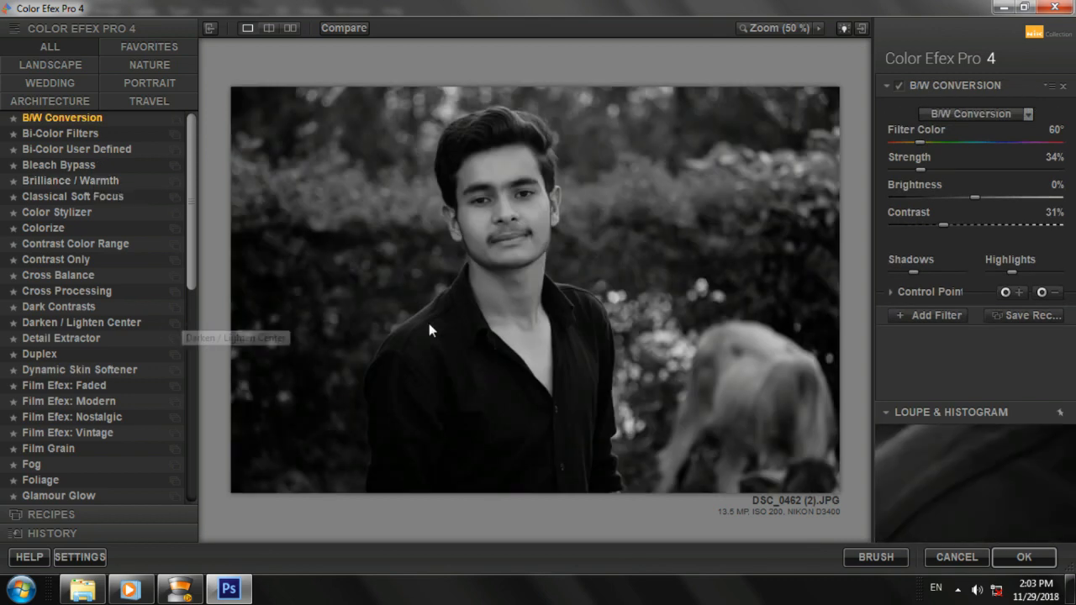
click(61, 244)
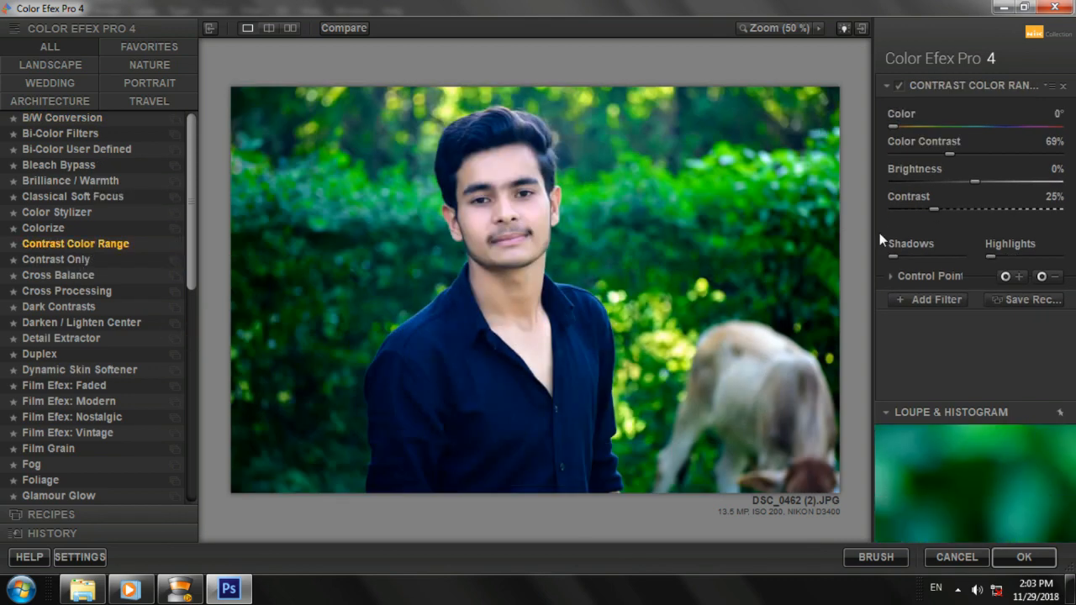
Raise the Contrast Color Range filter's contrast to about 27% and slightly lower its color contrast
drag(933, 208, 937, 208)
drag(950, 154, 946, 155)
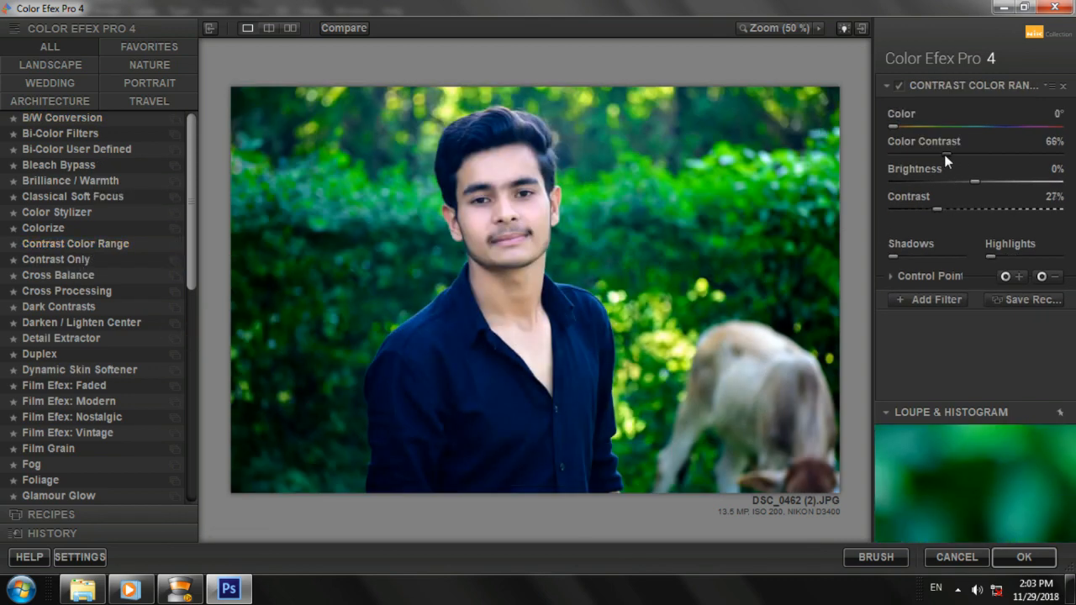
click(938, 209)
drag(943, 155, 939, 155)
Add a Dark Contrasts filter after previewing Darken / Lighten Center and Detail Extractor, with contrast -57% and saturation 10%
click(940, 298)
click(93, 322)
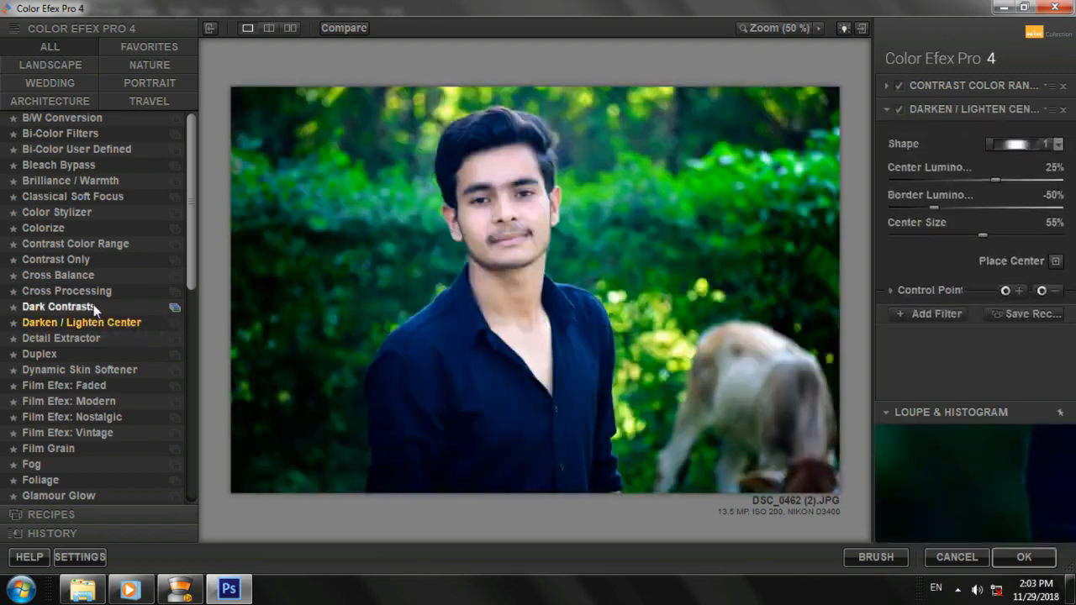
click(95, 308)
click(81, 335)
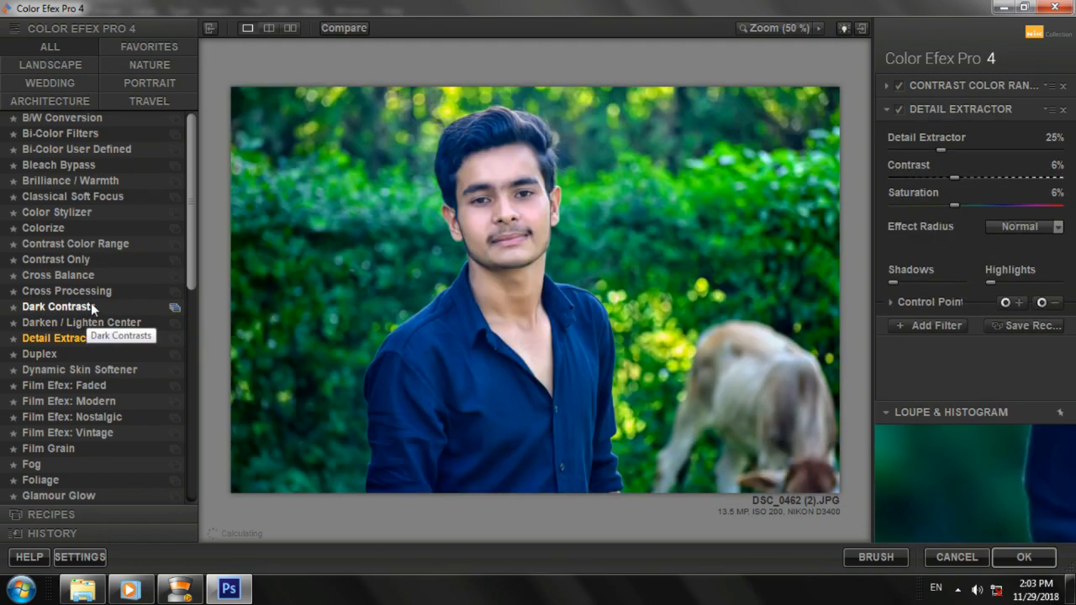
click(78, 323)
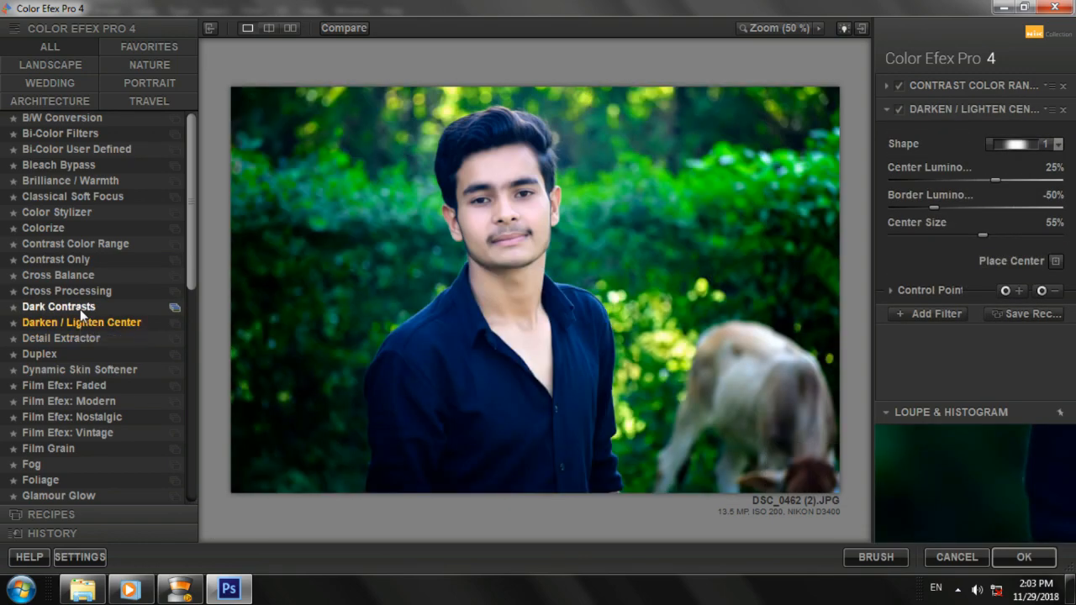
click(80, 309)
drag(969, 232, 1013, 233)
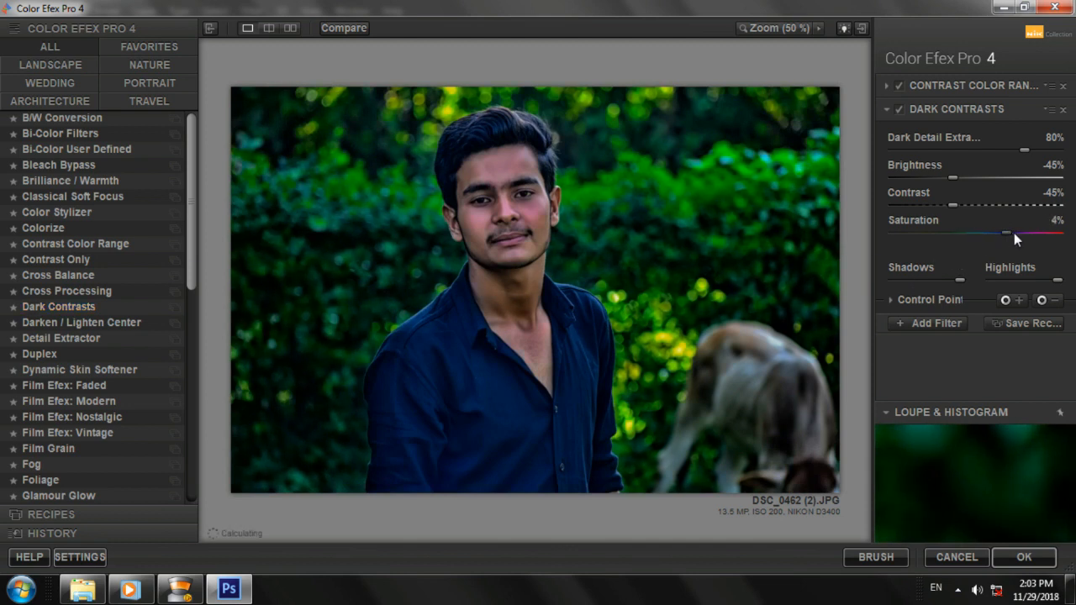
click(941, 204)
Exclude the skin from Dark Contrasts with negative control points on the forehead, upper chest, neck and both cheeks
click(1048, 301)
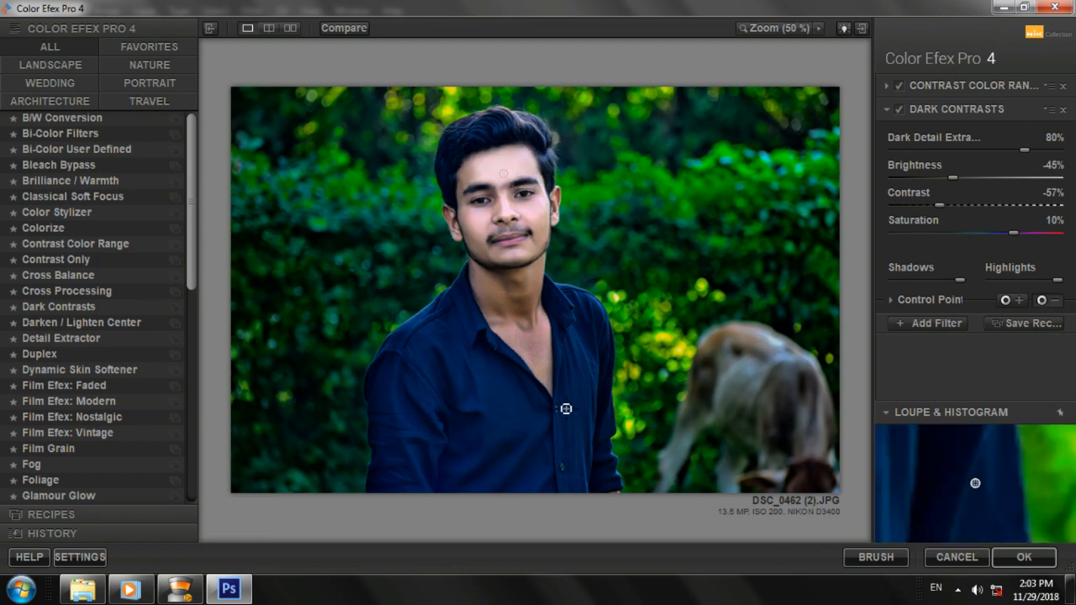
click(520, 330)
click(1051, 300)
click(512, 280)
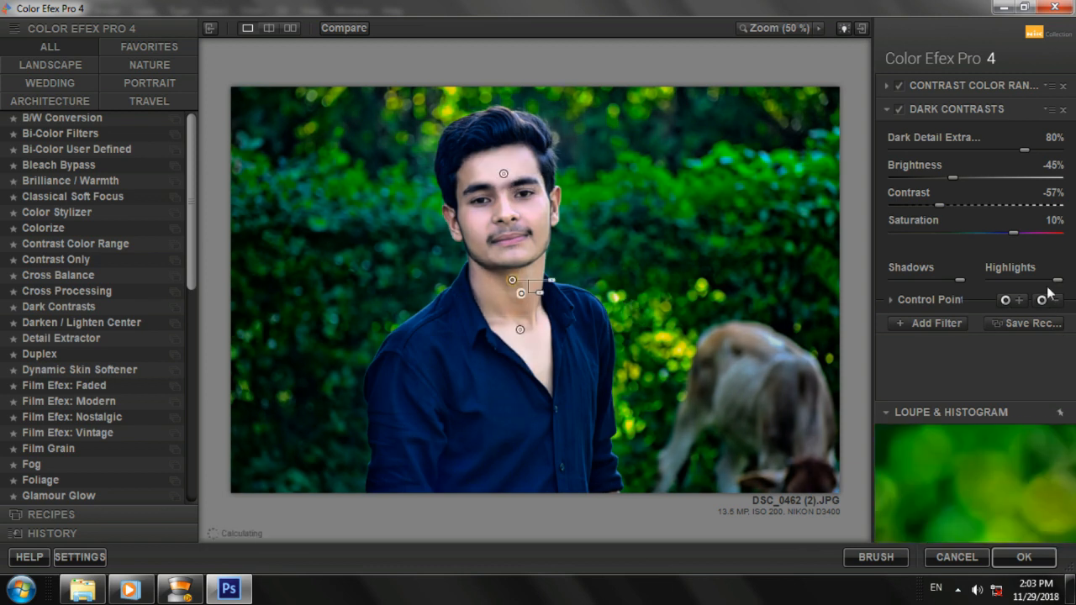
click(1041, 302)
click(471, 223)
click(1042, 302)
click(533, 218)
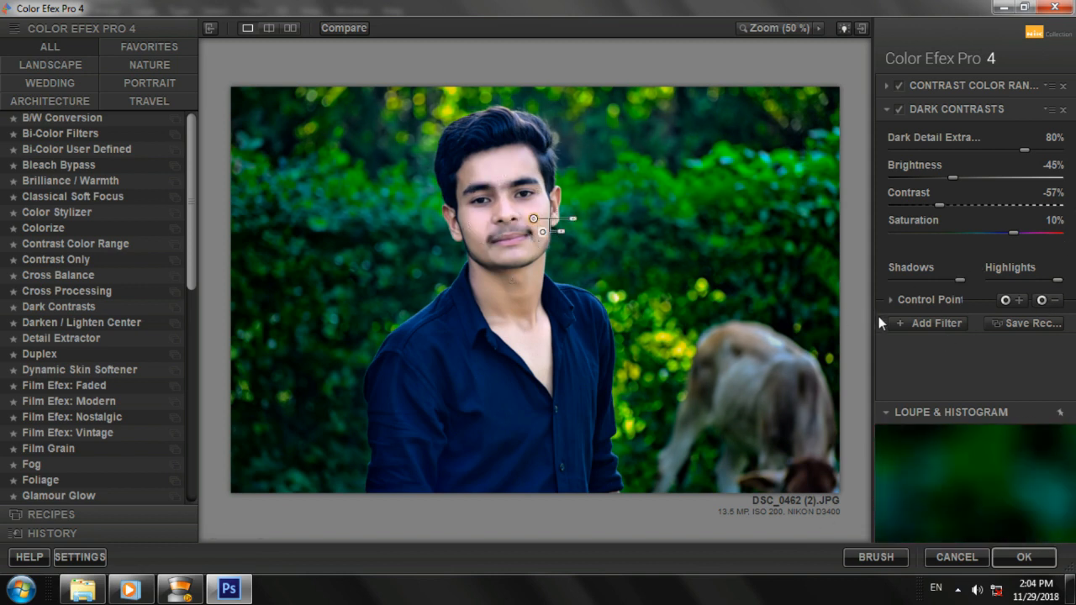
Place two more negative control points on the lower shirt, one on each side of the torso
click(1057, 304)
click(486, 470)
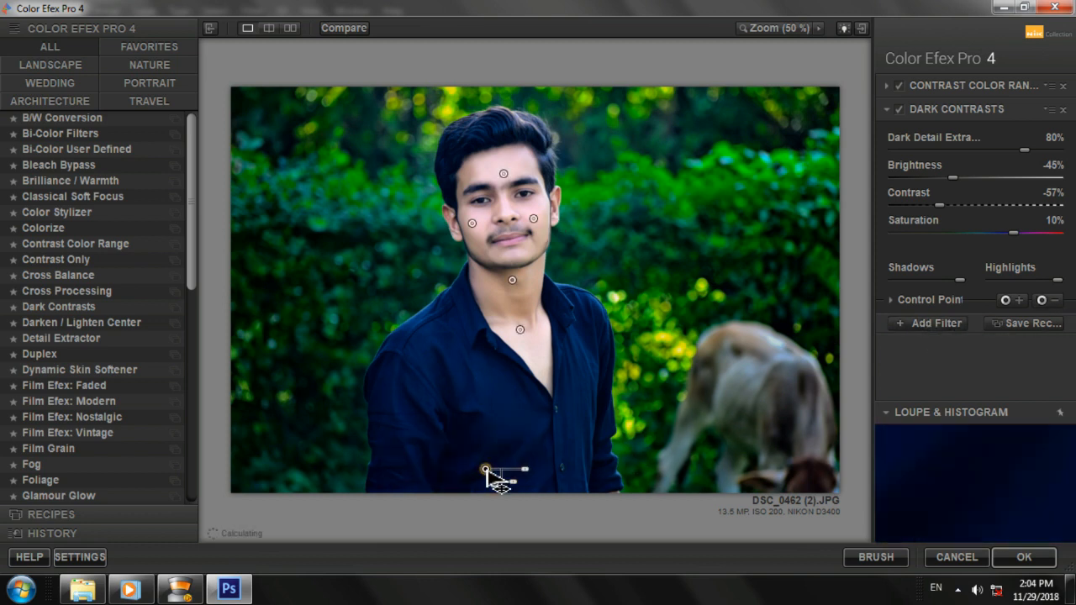
drag(485, 470, 421, 418)
click(565, 463)
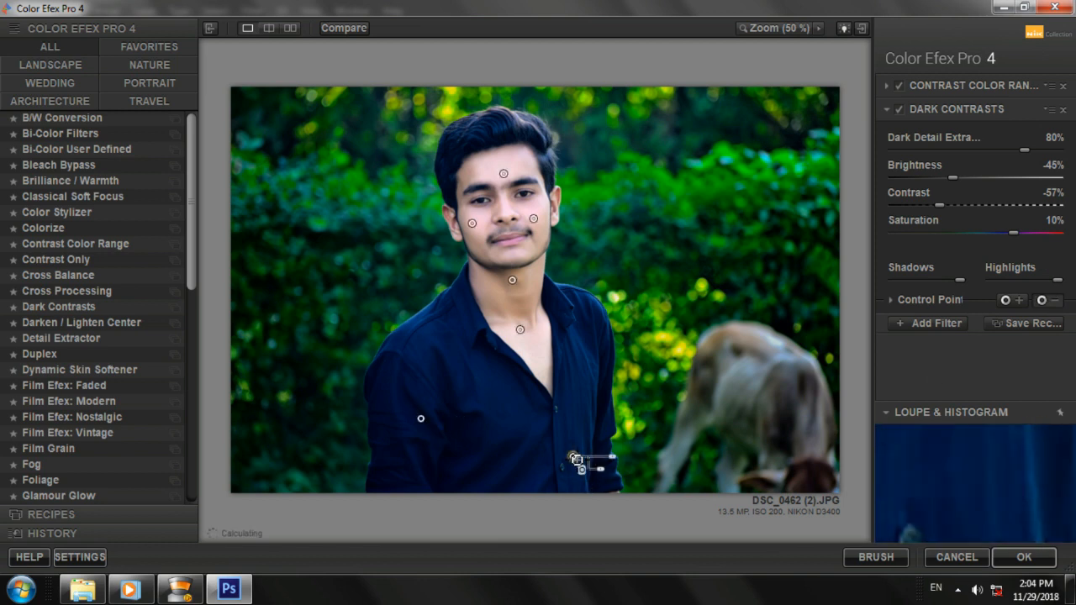
Reopen the Contrast Color Range settings and fine-tune the contrast
click(960, 321)
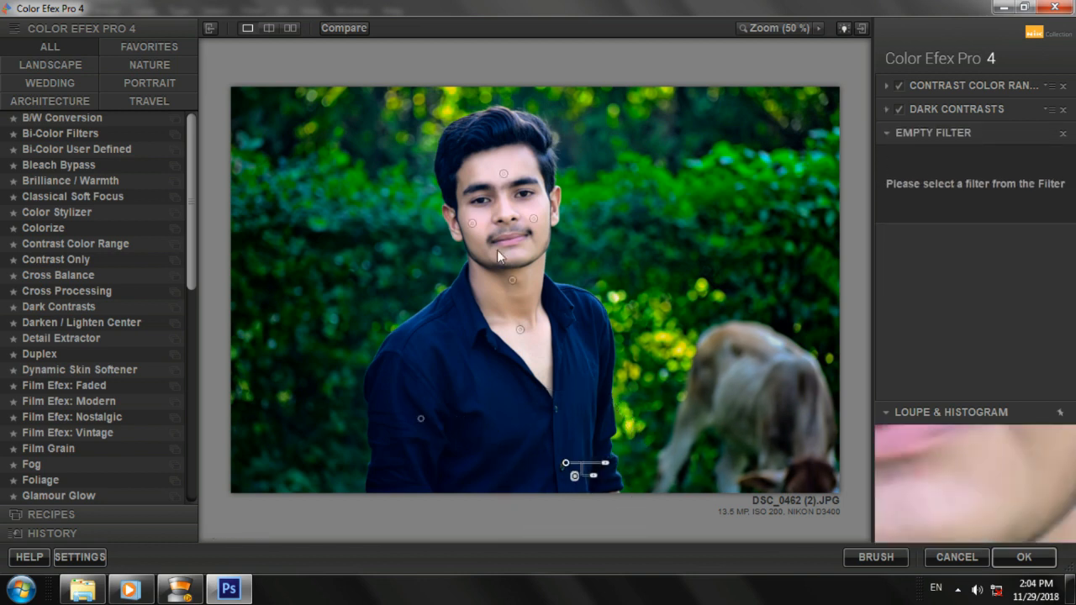
click(972, 86)
click(941, 206)
Add a Foliage filter using method 1 and set its foliage enhancement to 48%
click(933, 321)
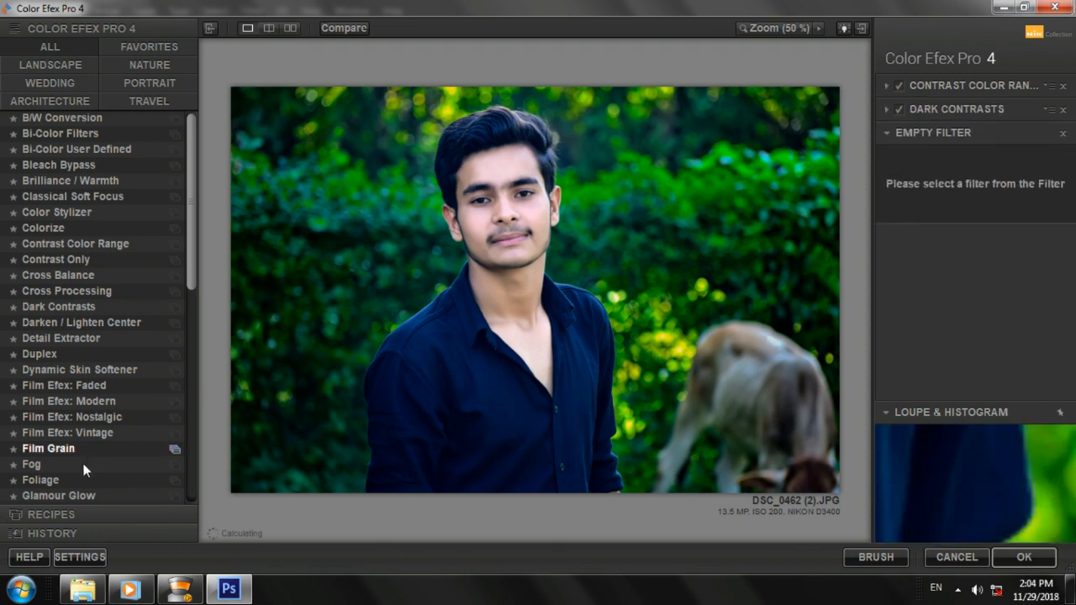
click(75, 475)
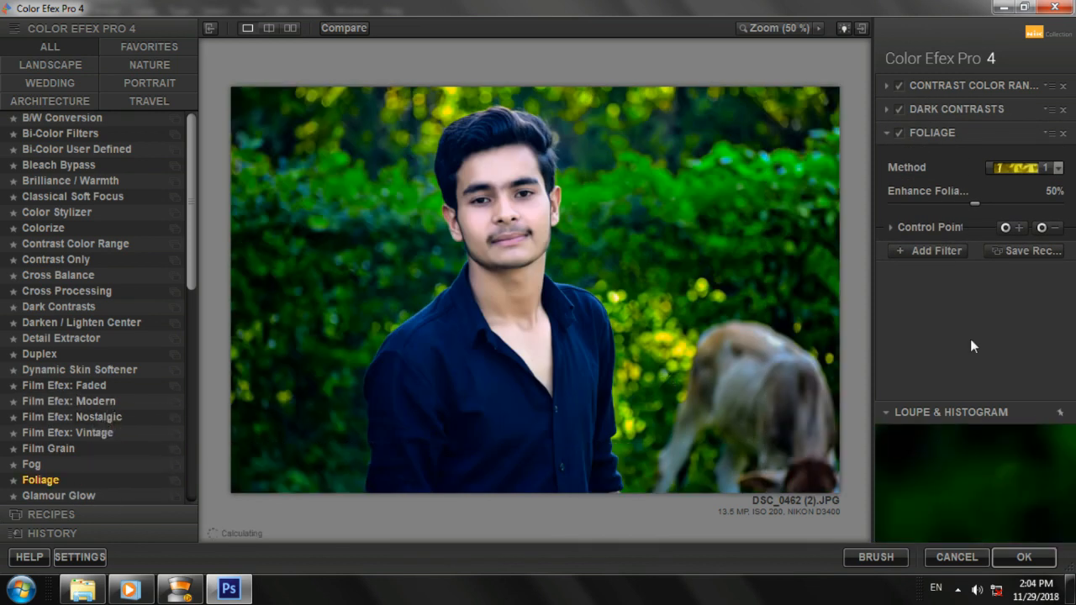
click(971, 206)
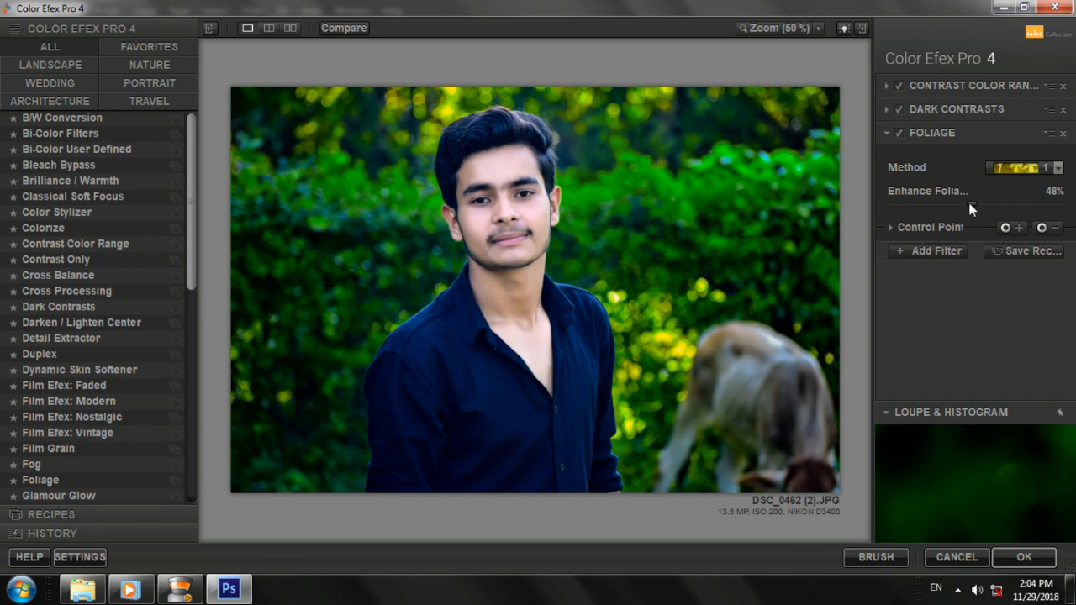
Try the Indian Summer filter with alternative foliage methods and remove it from the filter stack
click(931, 252)
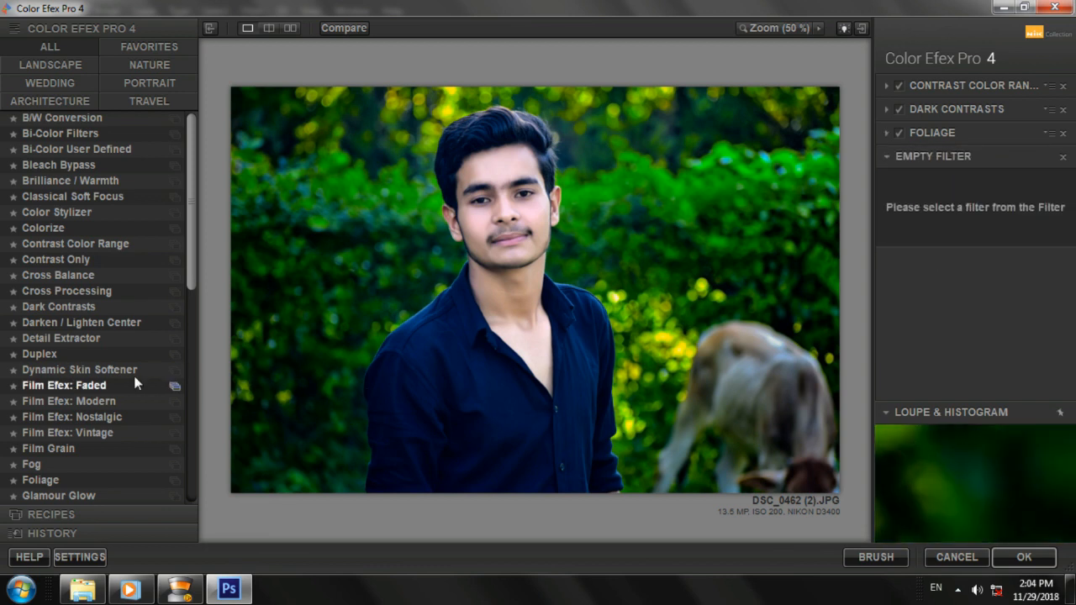
scroll(84, 384, down, 4)
click(84, 442)
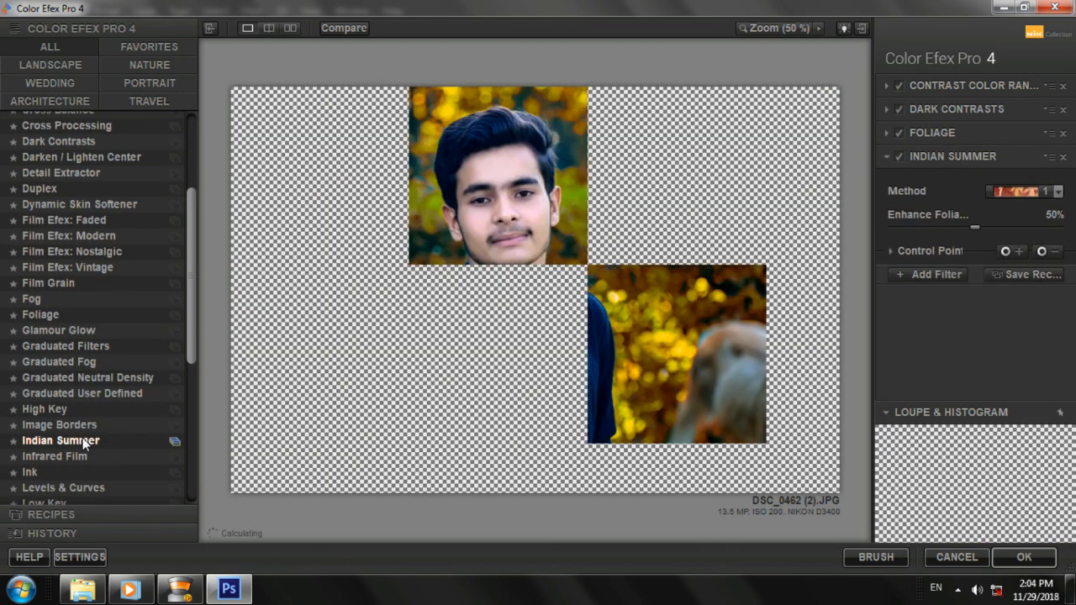
click(1057, 191)
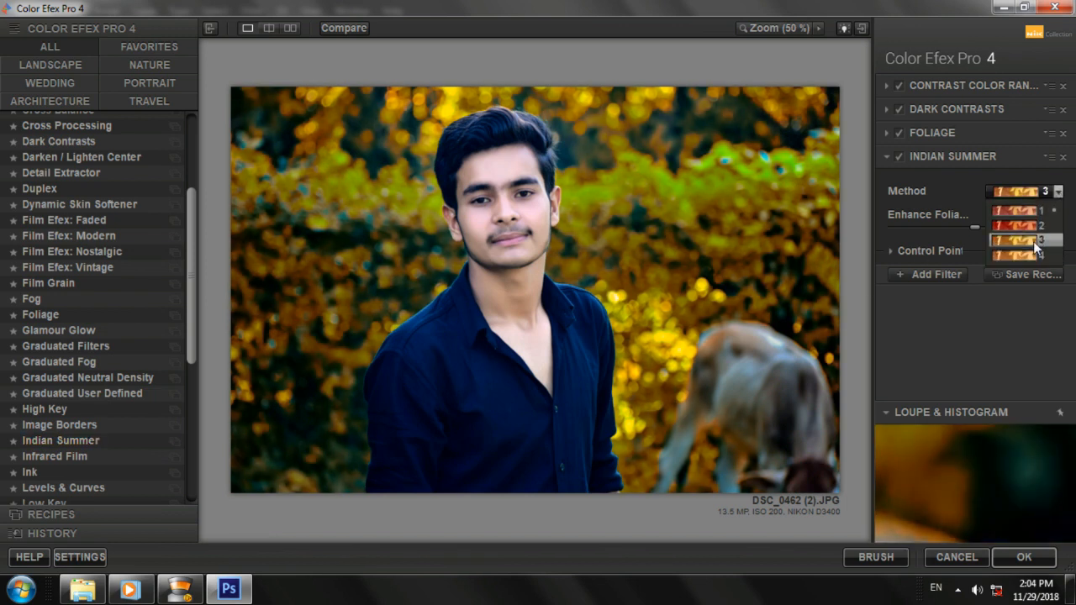
click(1032, 256)
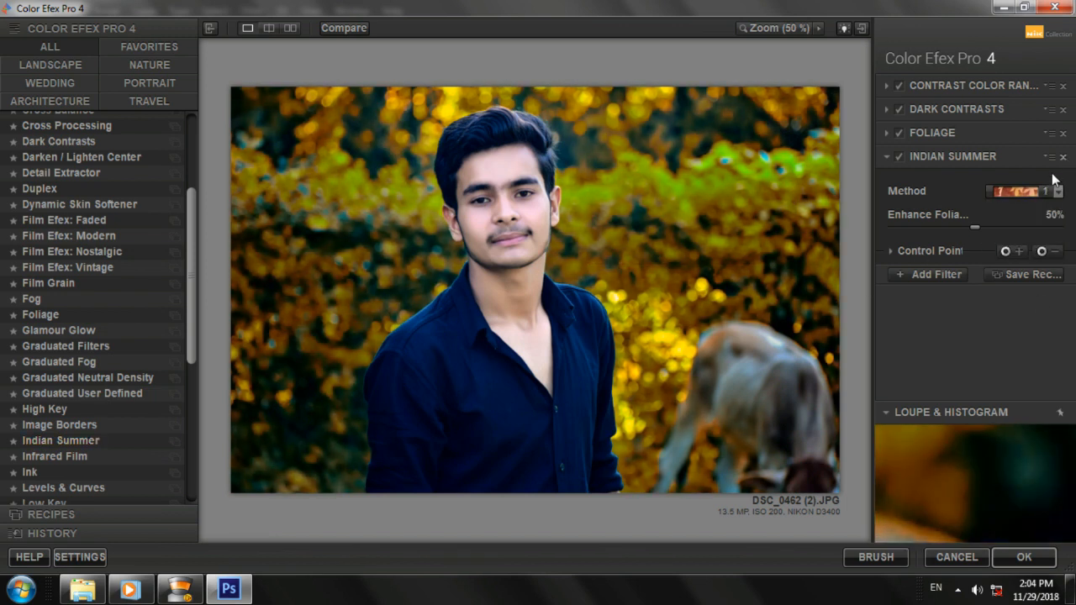
click(1062, 157)
Add a Darken / Lighten Center filter with center size 32%, compare its effect, and apply the whole filter stack
click(947, 277)
scroll(92, 252, up, 3)
scroll(87, 227, down, 6)
scroll(86, 293, up, 6)
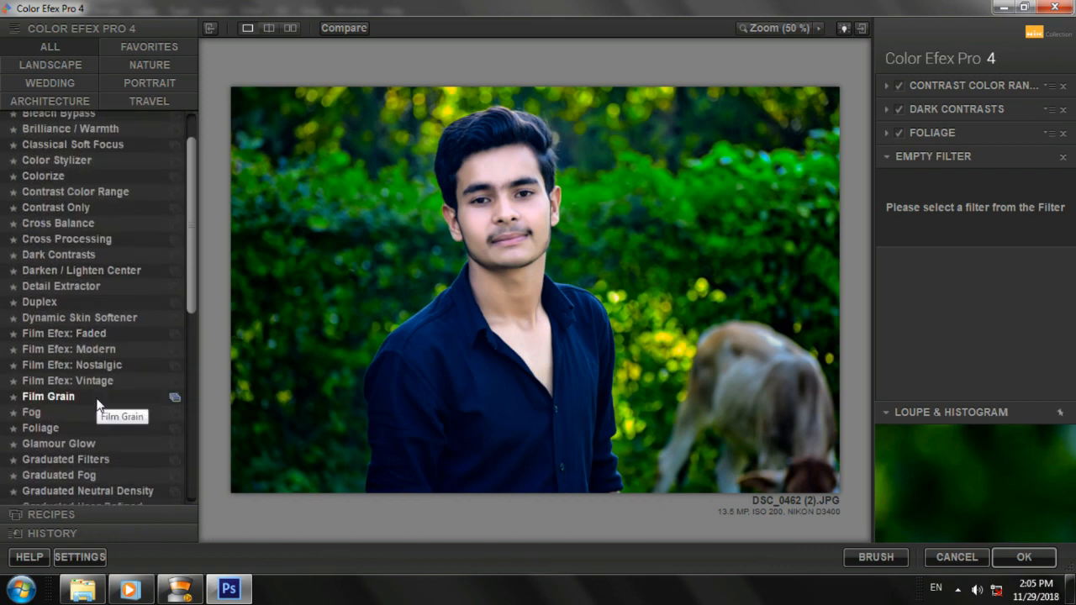
click(134, 322)
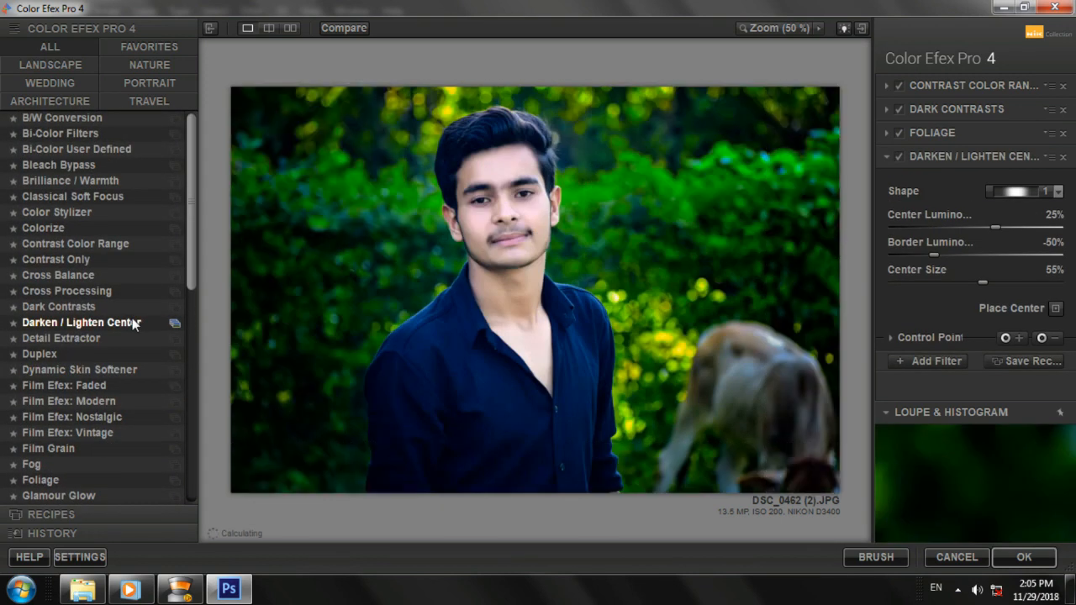
click(900, 157)
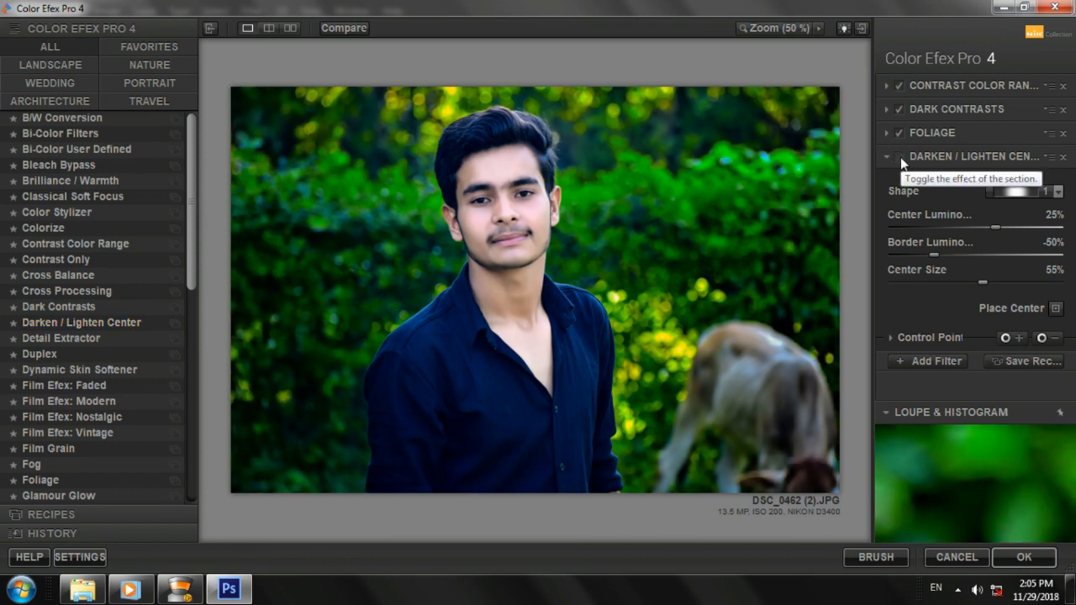
click(900, 157)
drag(978, 283, 947, 282)
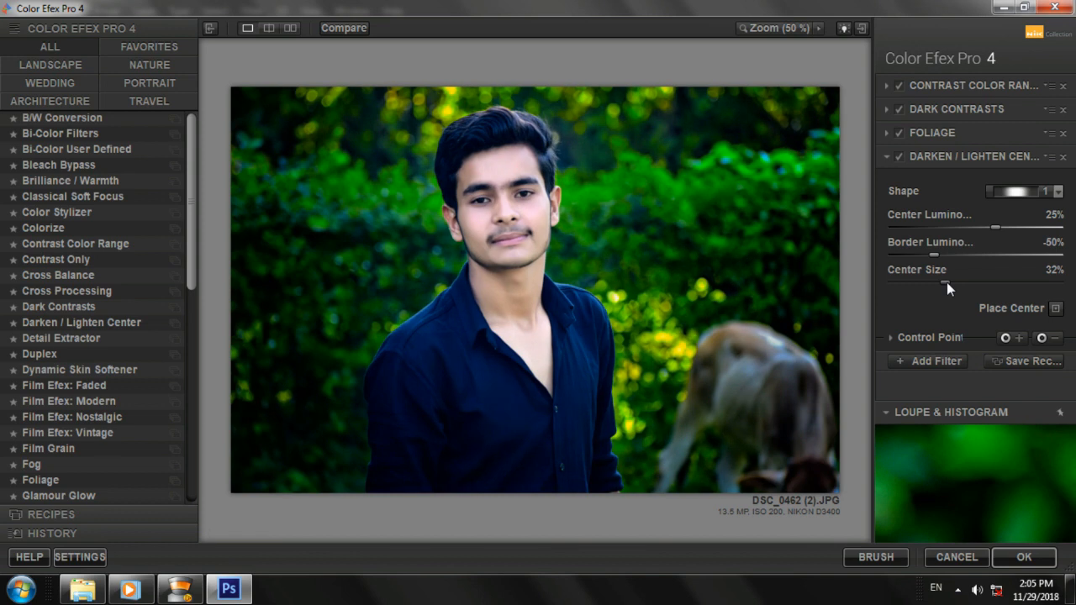
click(900, 157)
click(901, 157)
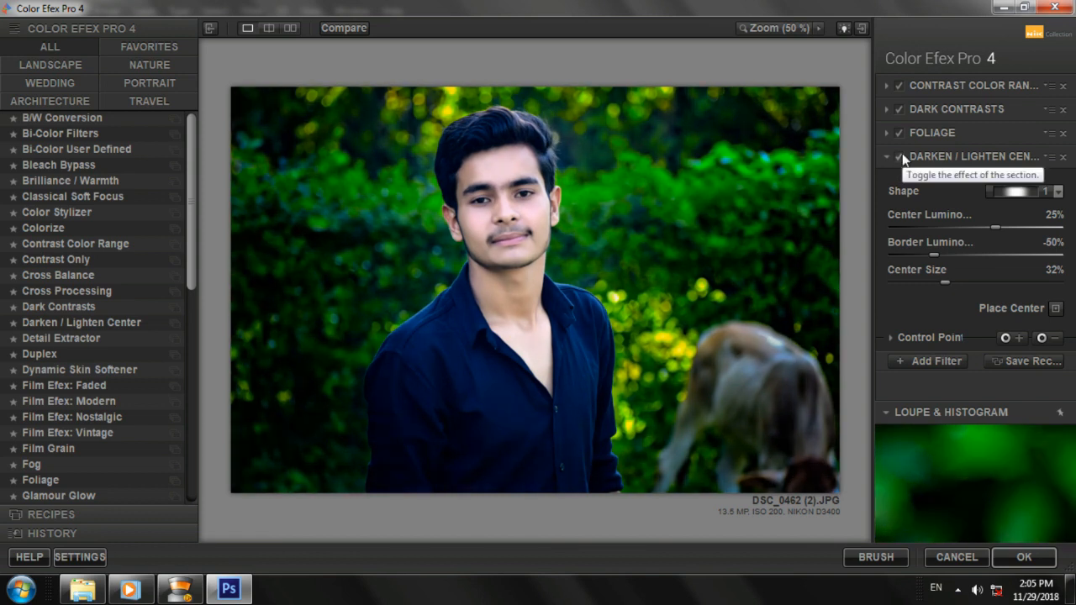
click(1016, 556)
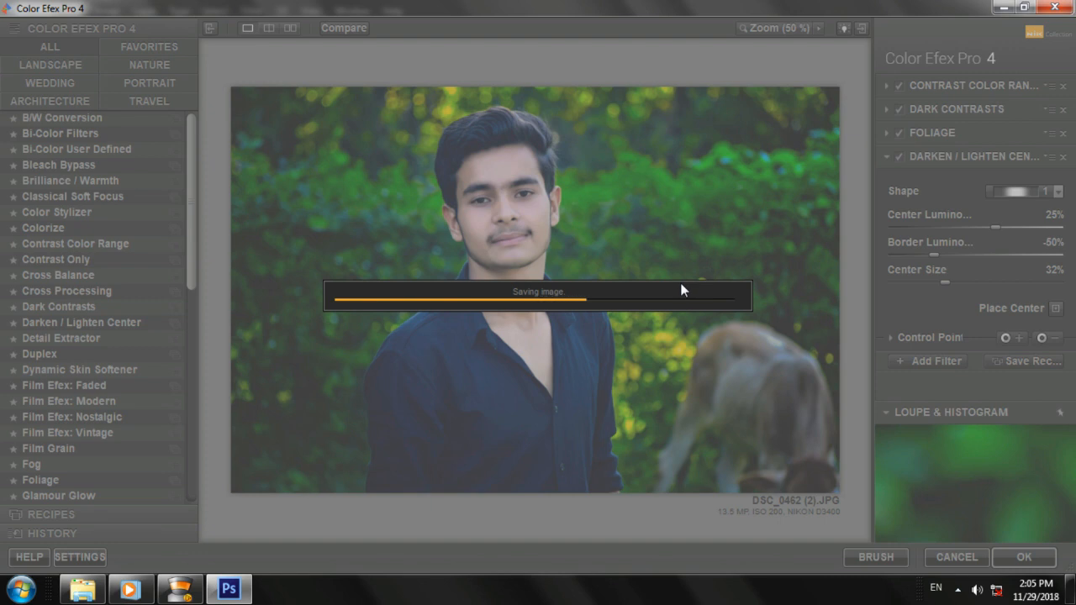
Inspect the filtered face up close and compare the portrait with and without the top layer
click(181, 591)
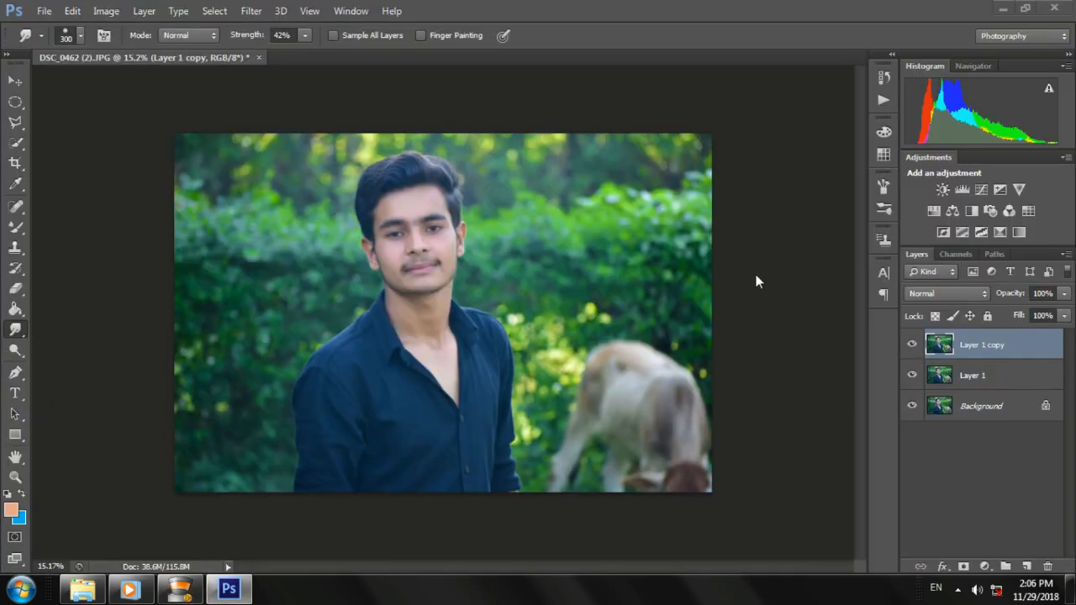
scroll(755, 275, down, 3)
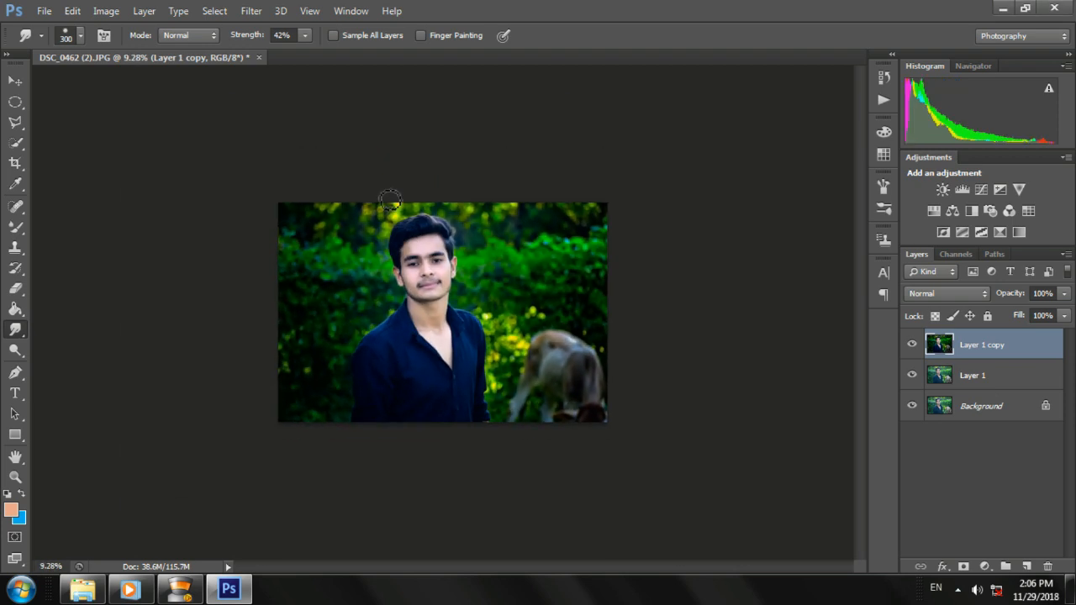
scroll(380, 130, up, 5)
scroll(380, 130, up, 3)
drag(395, 206, 363, 340)
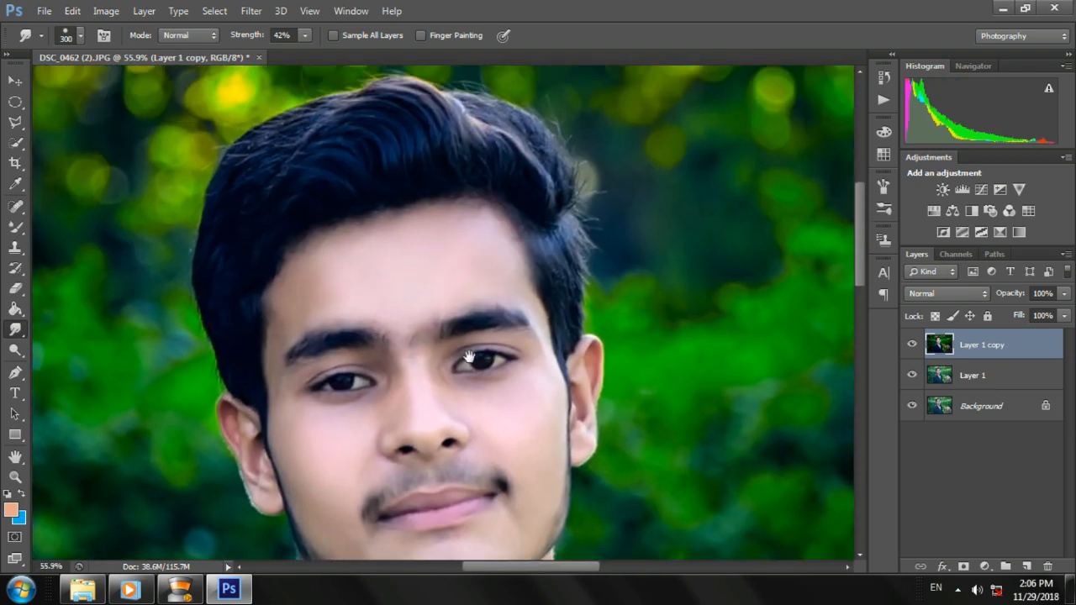
scroll(622, 364, down, 3)
drag(622, 367, 577, 261)
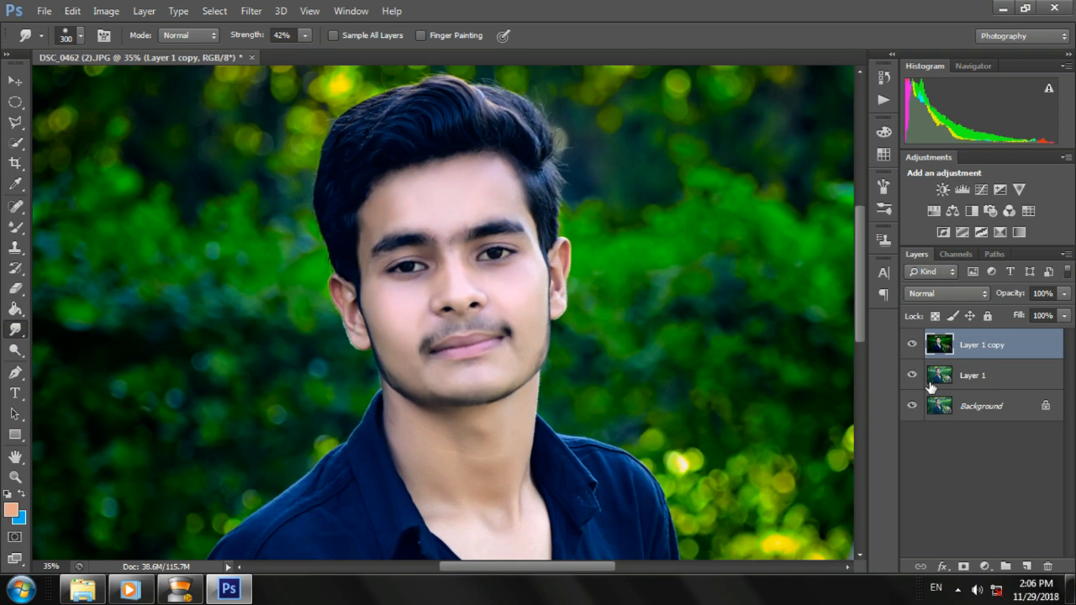
click(911, 344)
click(911, 344)
Flatten all layers into a single background layer
right_click(1019, 354)
key(Escape)
scroll(704, 353, down, 2)
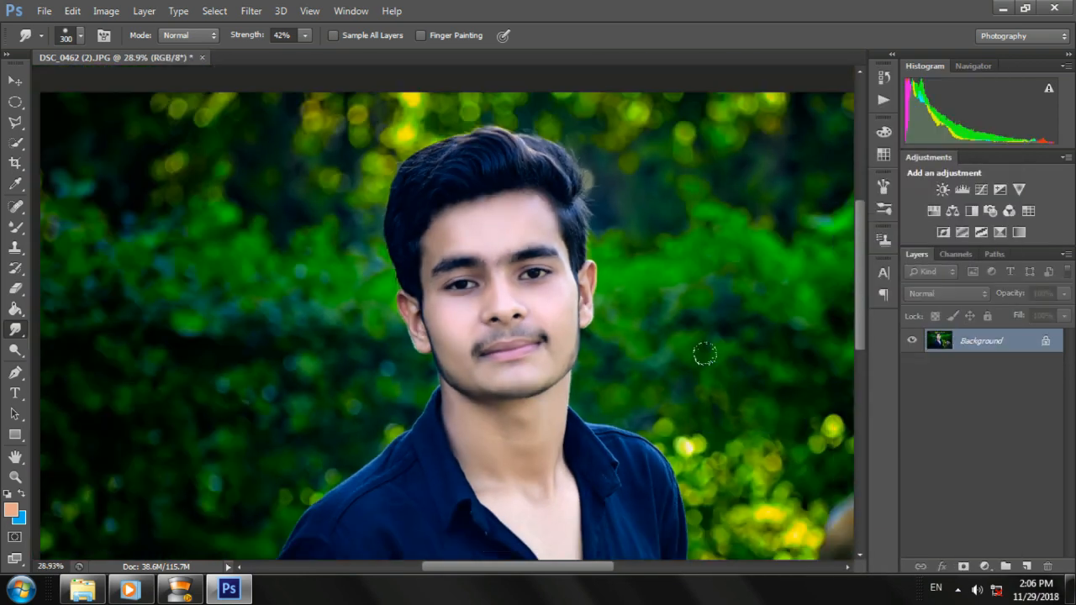
Duplicate the background layer twice and set up the Mixer Brush with a light pink skin tone sampled from the photo
key(ctrl+j)
key(ctrl+j)
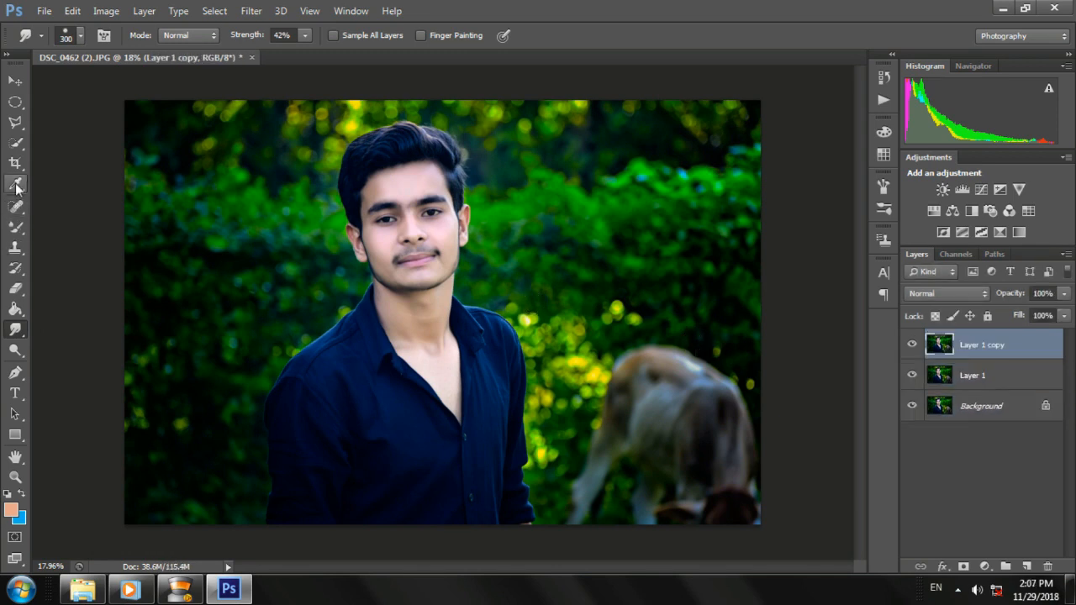
click(15, 183)
scroll(340, 195, up, 3)
alt+click(591, 299)
click(22, 495)
right_click(21, 228)
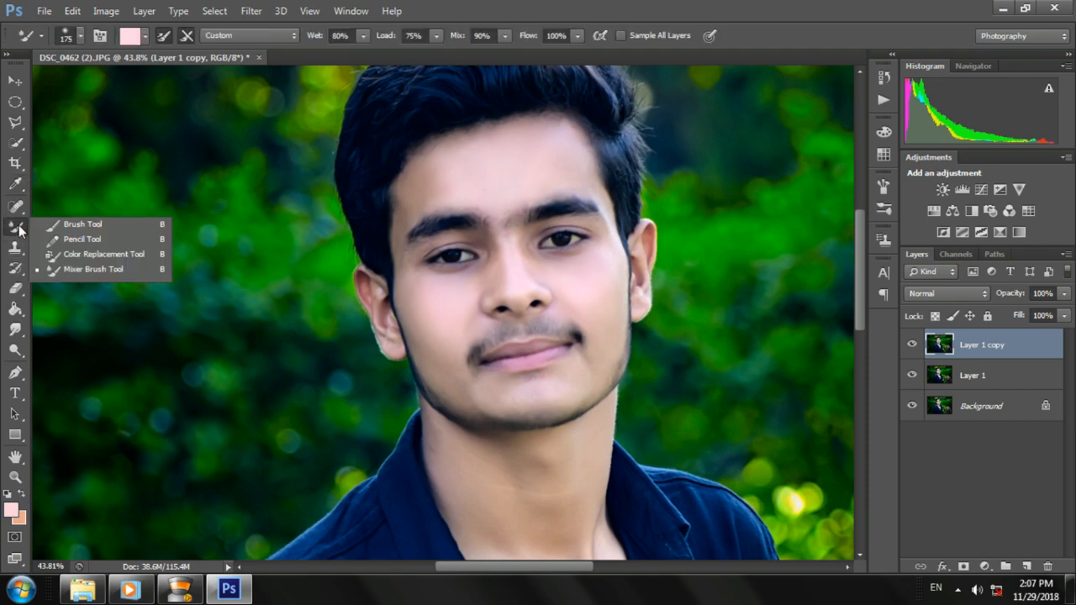
click(78, 266)
Smooth the skin across the forehead and down to the temple using the Mixer Brush at size 150
scroll(499, 159, up, 5)
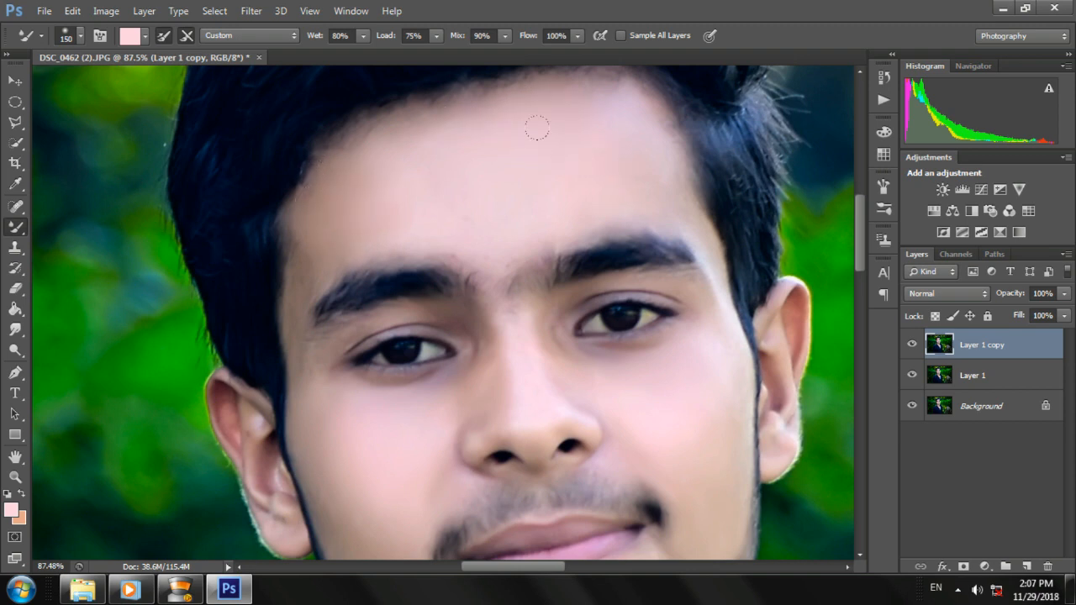
mouse_move(385, 185)
mouse_down()
mouse_move(307, 187)
mouse_move(285, 221)
mouse_move(292, 205)
mouse_move(302, 235)
mouse_move(281, 300)
mouse_up()
scroll(412, 394, up, 6)
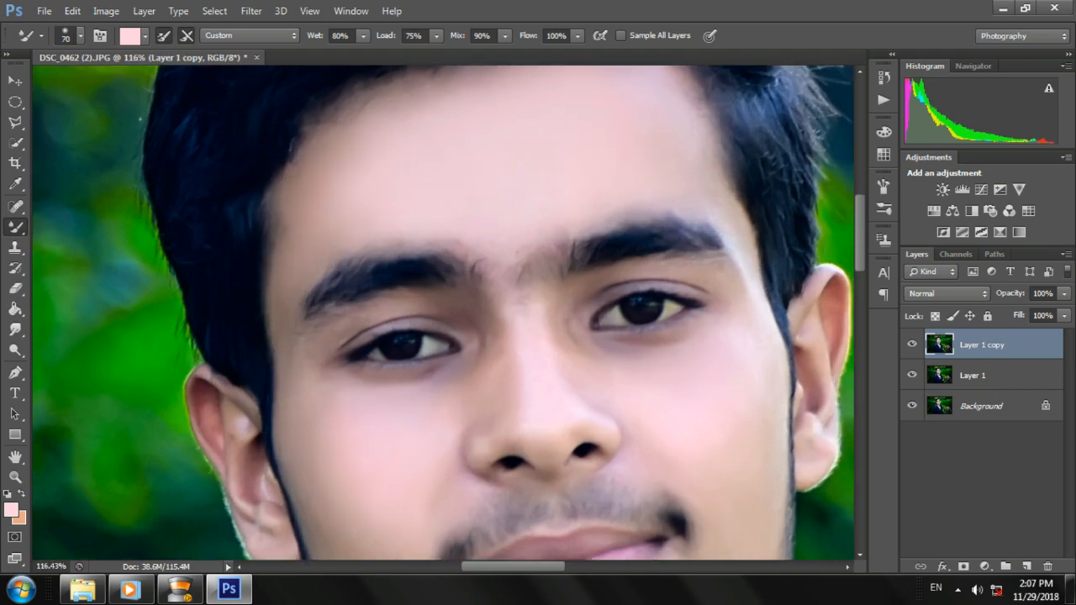
Blend the skin beneath the eye on the image's left side with a smaller Mixer Brush of size 50 to 60
key(bracketleft)
key(bracketleft)
key(bracketleft)
mouse_move(454, 361)
mouse_down()
mouse_move(473, 313)
mouse_move(506, 323)
mouse_move(407, 356)
mouse_move(402, 331)
mouse_move(347, 354)
mouse_move(290, 323)
mouse_move(353, 336)
mouse_up()
scroll(353, 336, down, 5)
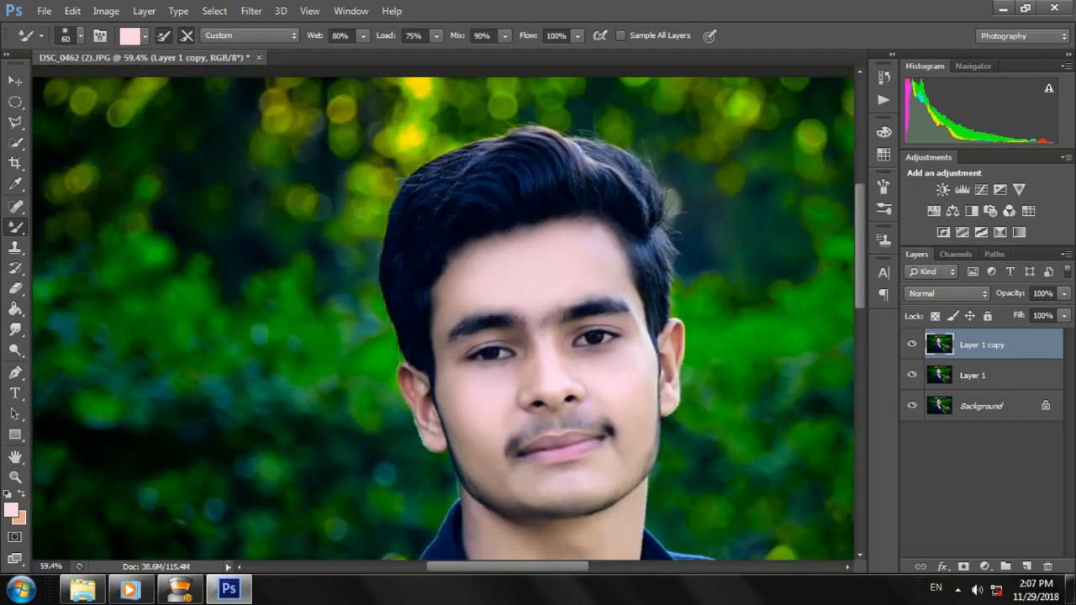
scroll(545, 311, up, 8)
key(bracketleft)
scroll(544, 311, down, 1)
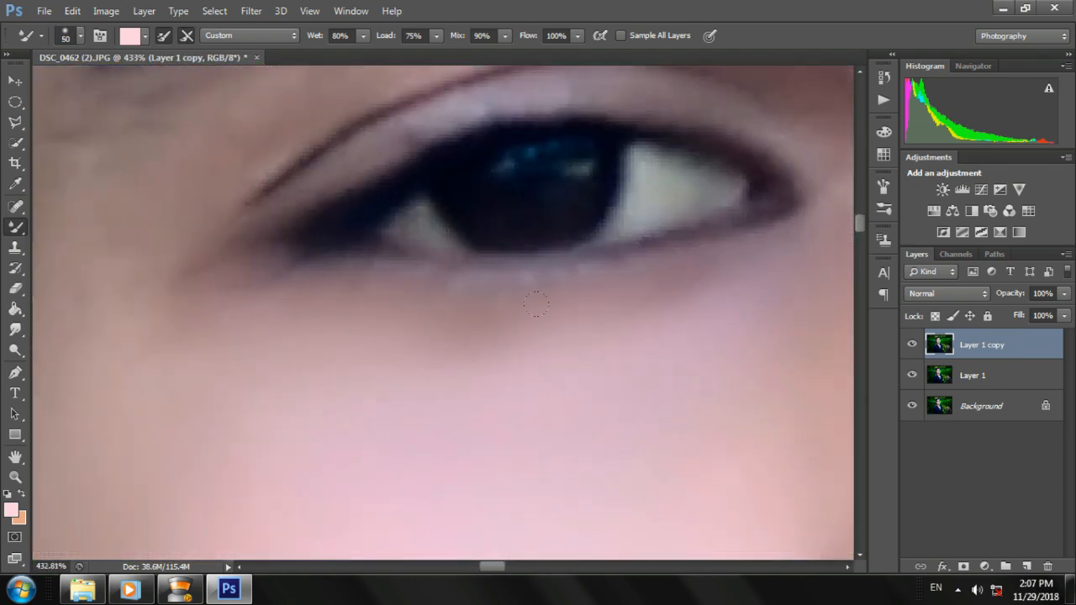
scroll(349, 309, down, 10)
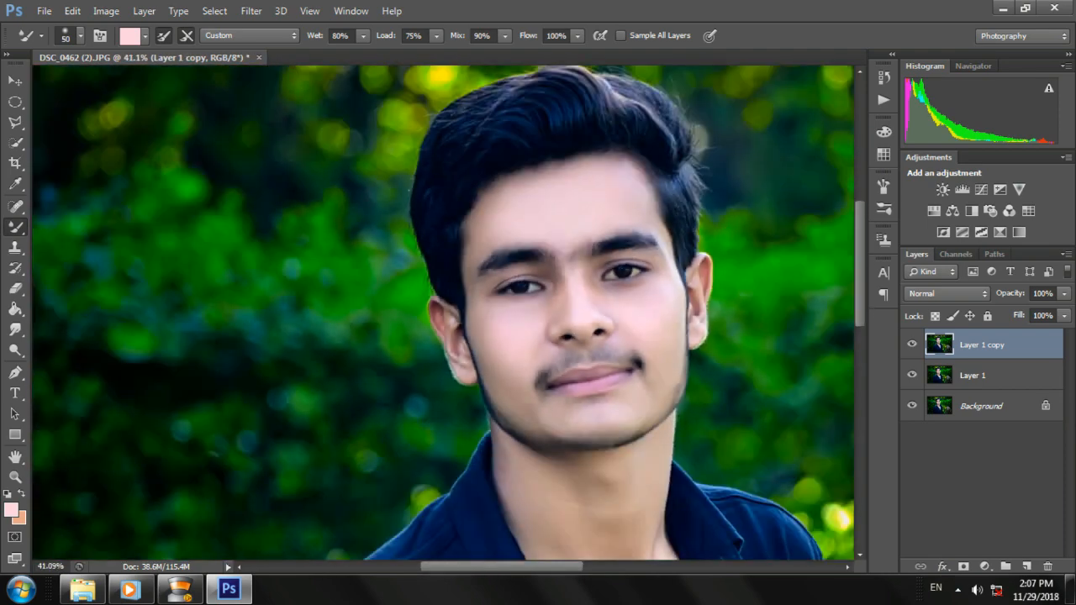
Blend the shadowed skin beneath the eye on the image's right side, reducing the Mixer Brush to size 45
scroll(572, 252, up, 3)
scroll(462, 214, up, 8)
key(bracketleft)
key(bracketleft)
key(bracketleft)
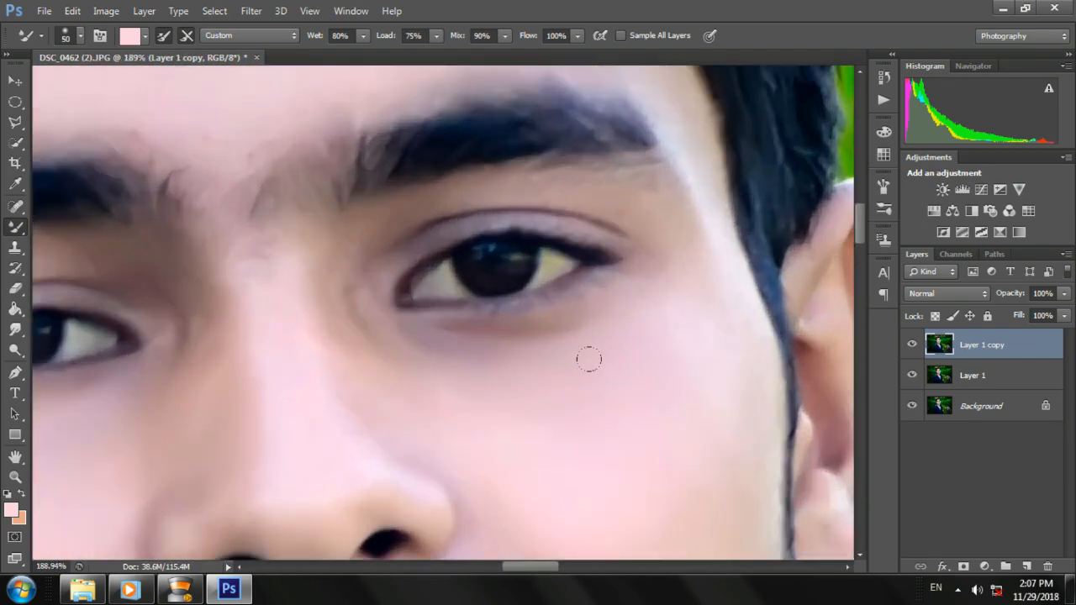
key(bracketleft)
key(bracketleft)
key(bracketleft)
key(bracketleft)
mouse_move(445, 338)
mouse_down()
mouse_move(547, 303)
mouse_move(420, 326)
mouse_up()
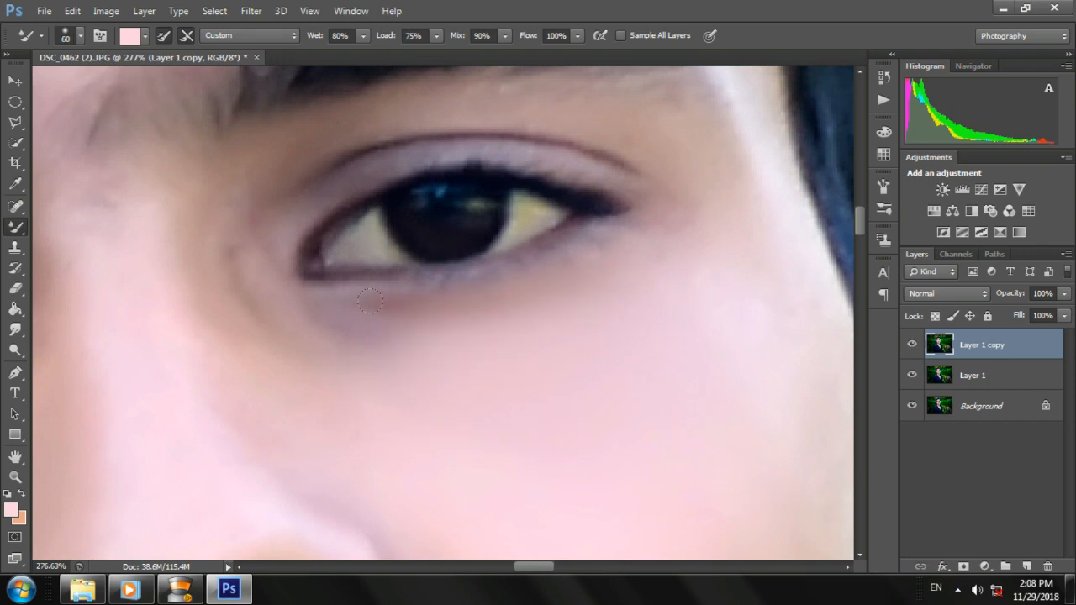
key(bracketleft)
mouse_move(370, 300)
mouse_down()
mouse_move(318, 294)
mouse_move(280, 302)
mouse_up()
scroll(258, 267, down, 4)
scroll(294, 296, up, 2)
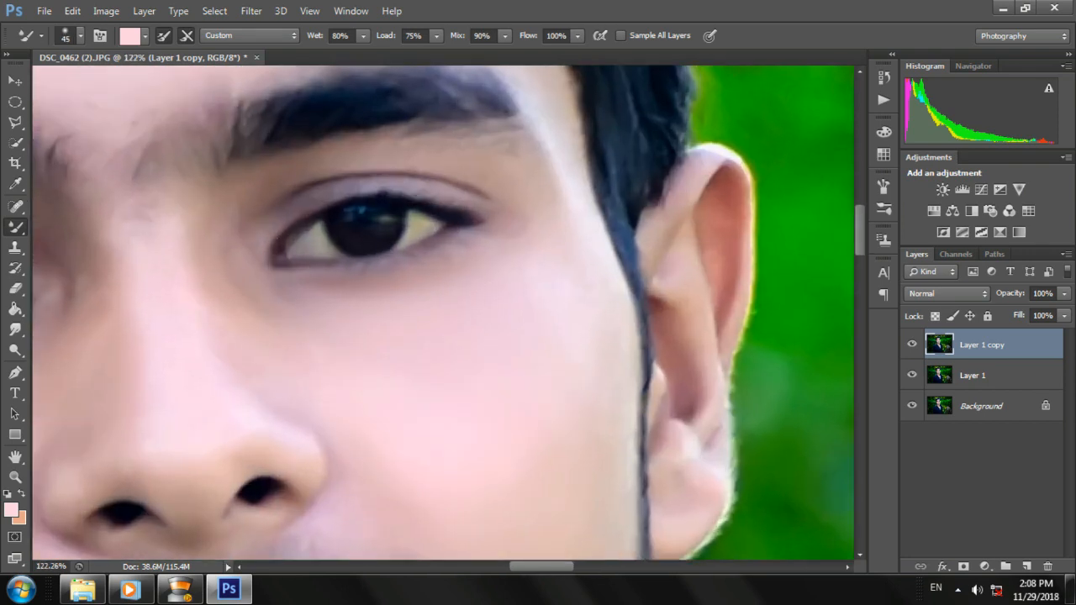
Enlarge the Mixer Brush to size 125 and smooth the cheek and jaw area beside the mouth
scroll(231, 281, down, 3)
scroll(323, 430, up, 3)
key(bracketright)
key(bracketright)
scroll(404, 355, down, 5)
key(bracketright)
key(bracketright)
key(bracketright)
key(bracketright)
key(bracketright)
key(bracketright)
key(bracketright)
key(bracketright)
key(bracketright)
key(bracketright)
key(bracketright)
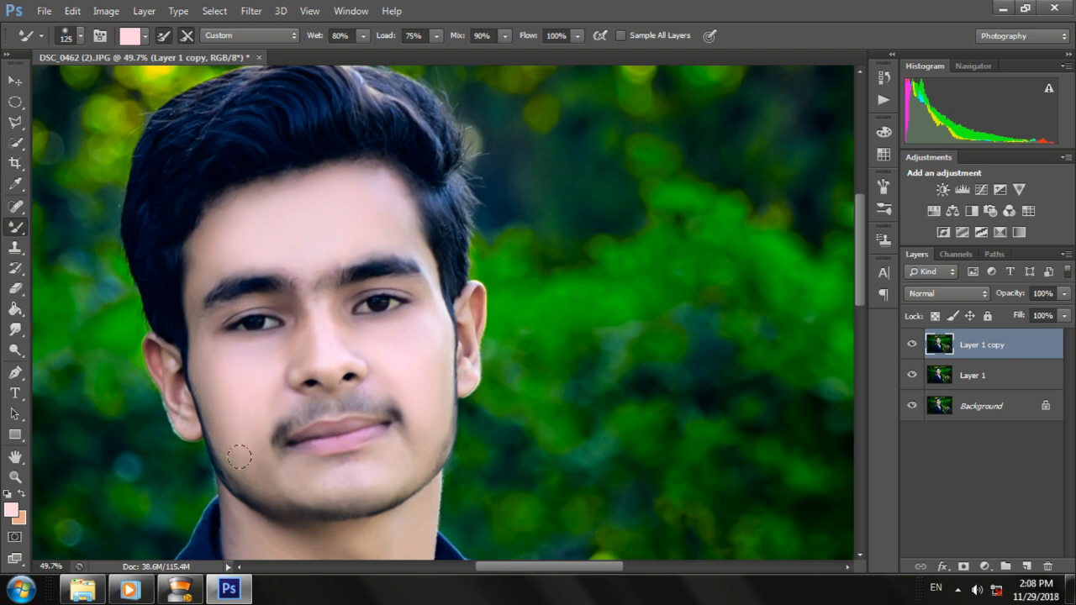
Smooth the chin below the lips at brush size 100 and the cheek beside the nose at size 80
scroll(368, 456, up, 1)
scroll(368, 456, up, 2)
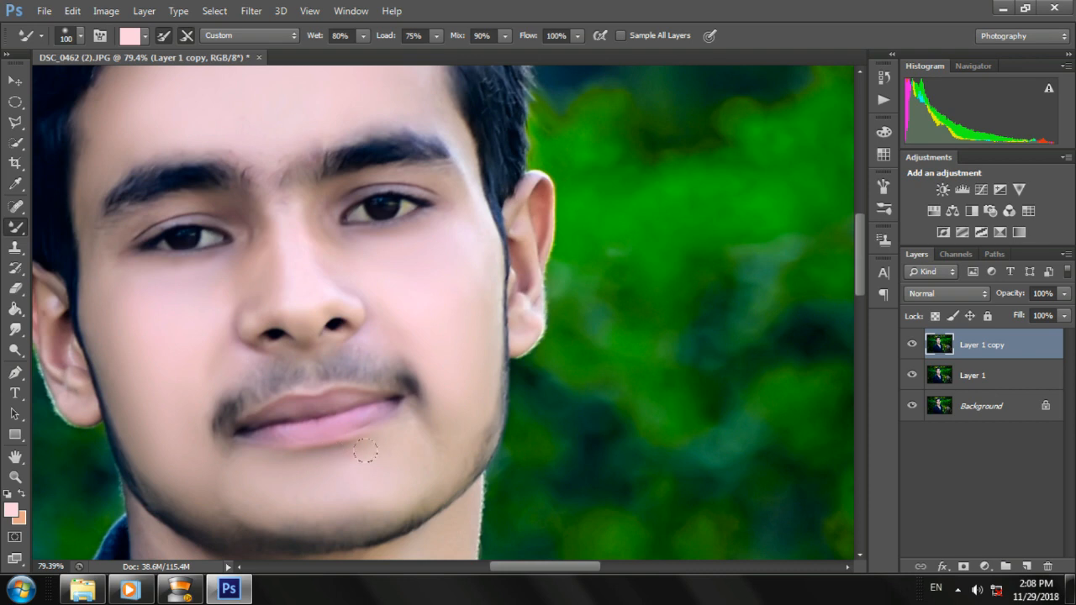
scroll(338, 460, down, 5)
scroll(328, 403, up, 5)
key(bracketleft)
key(bracketleft)
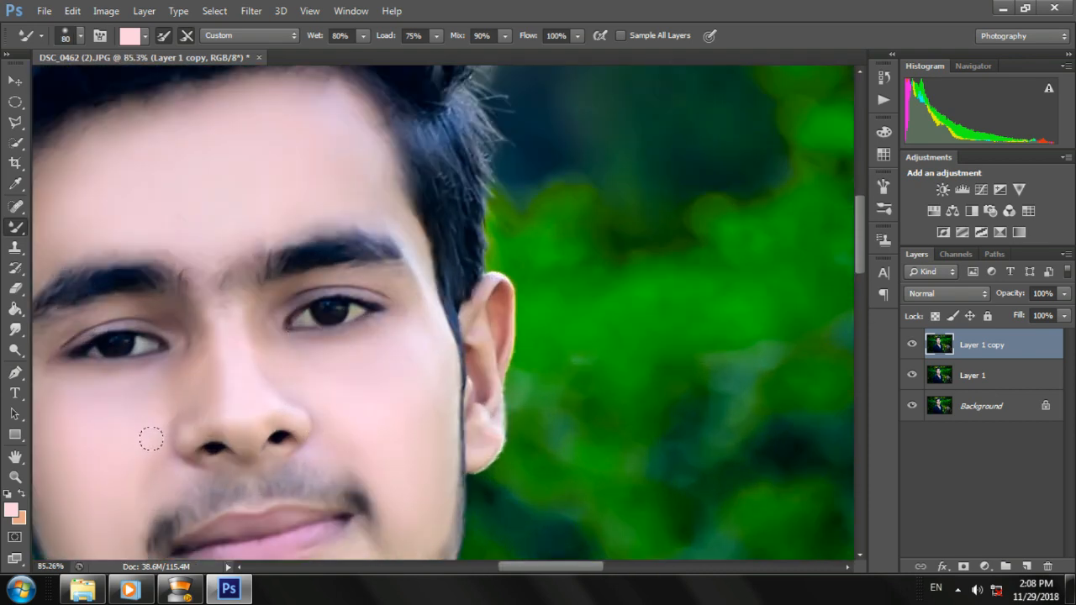
Smooth the skin of the neck with the Mixer Brush enlarged to size 300
scroll(370, 382, down, 5)
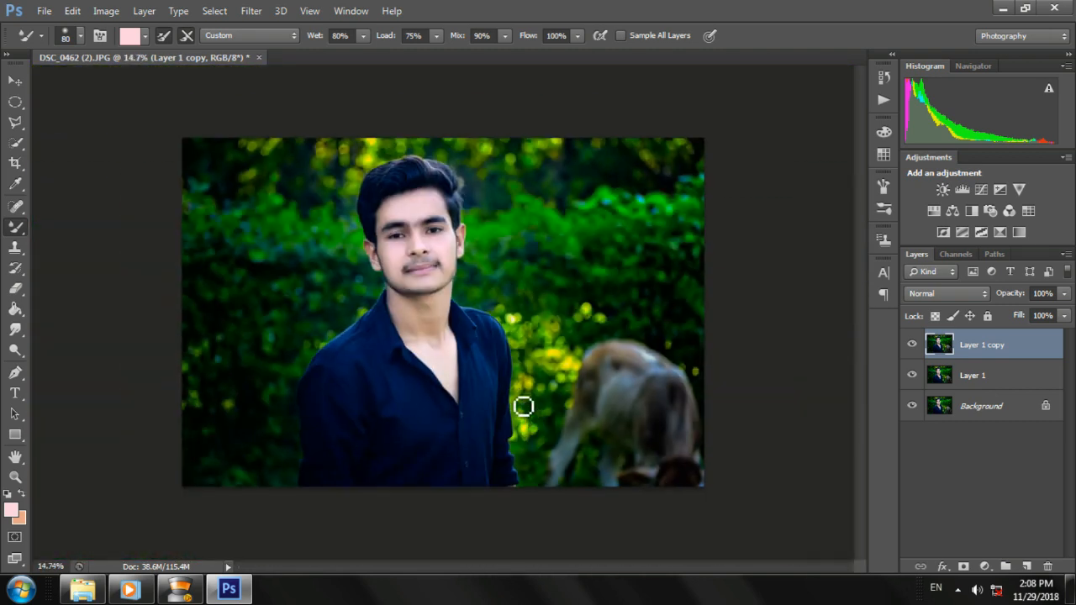
scroll(350, 348, up, 5)
key(bracketright)
key(bracketright)
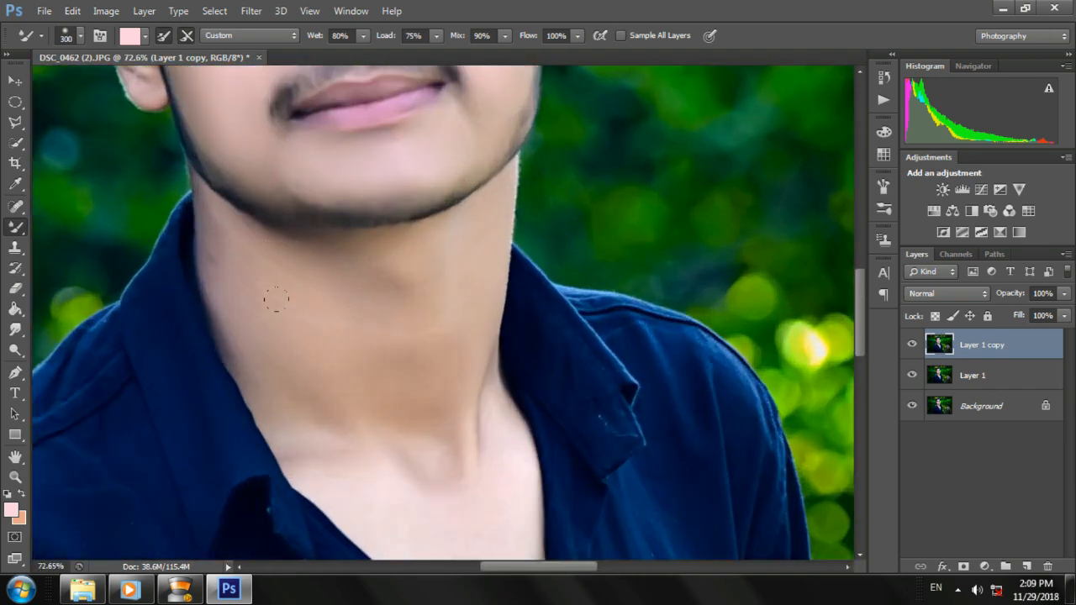
Compare the whole portrait with and without the smoothed top layer
scroll(276, 298, down, 5)
click(912, 344)
click(913, 347)
click(914, 346)
click(914, 347)
Lower the top layer's fill to 49% and flatten the image into a single background layer
click(1065, 317)
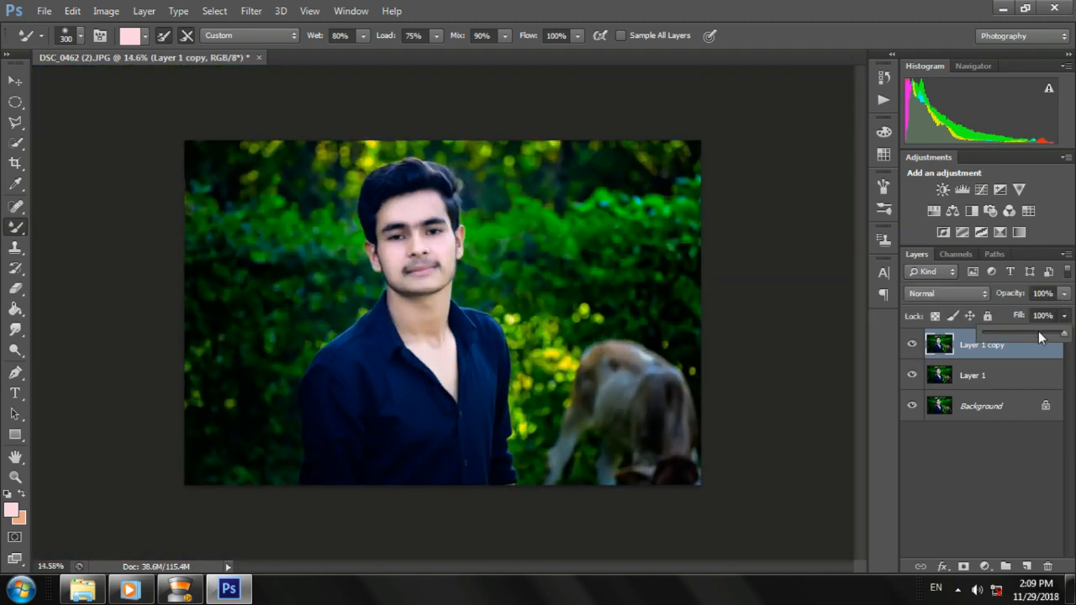
drag(1029, 332, 1027, 332)
click(913, 345)
click(914, 346)
click(1066, 316)
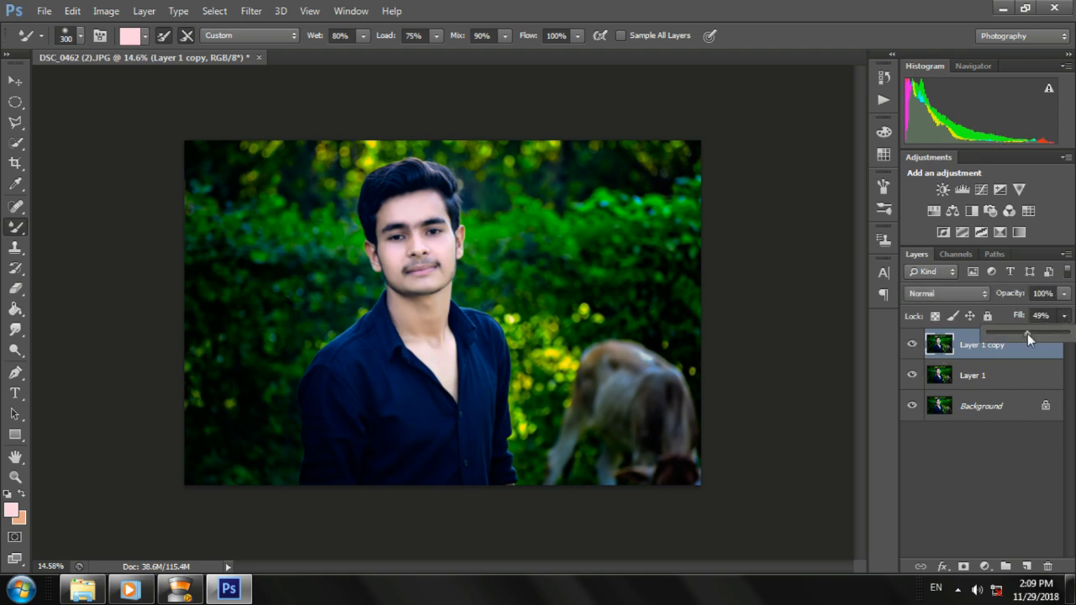
right_click(988, 353)
click(684, 446)
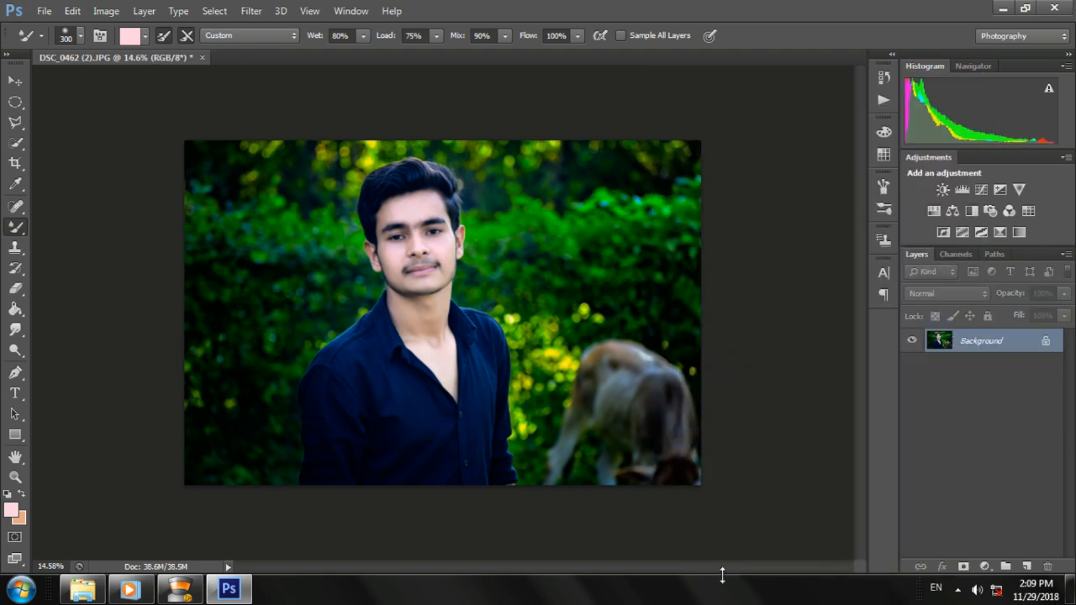
Duplicate the background and add a Selective Color adjustment layer with the Reds' Black value set to +5%
key(ctrl+j)
click(985, 566)
click(920, 550)
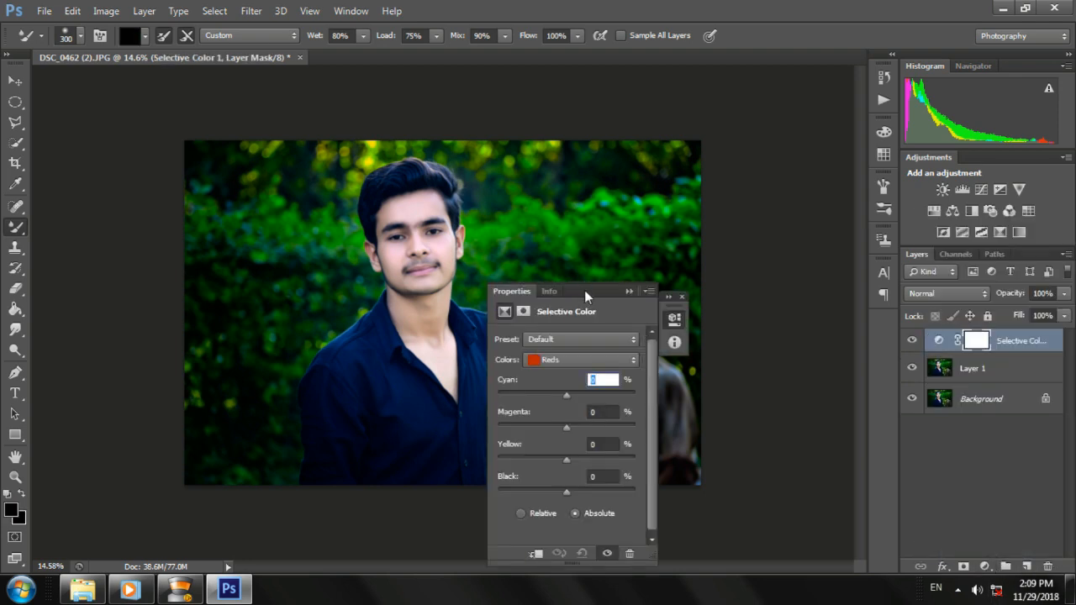
drag(584, 290, 729, 168)
drag(713, 370, 717, 371)
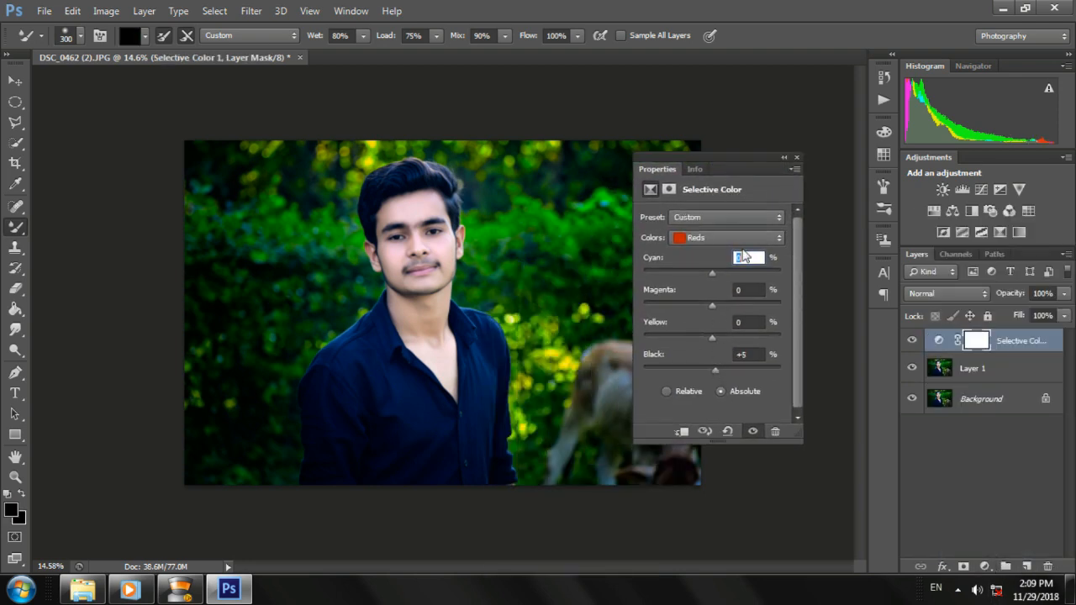
Set the Black value of the Blacks to +2% in the Selective Color adjustment and flatten the layers
click(729, 237)
click(714, 351)
click(711, 370)
click(748, 356)
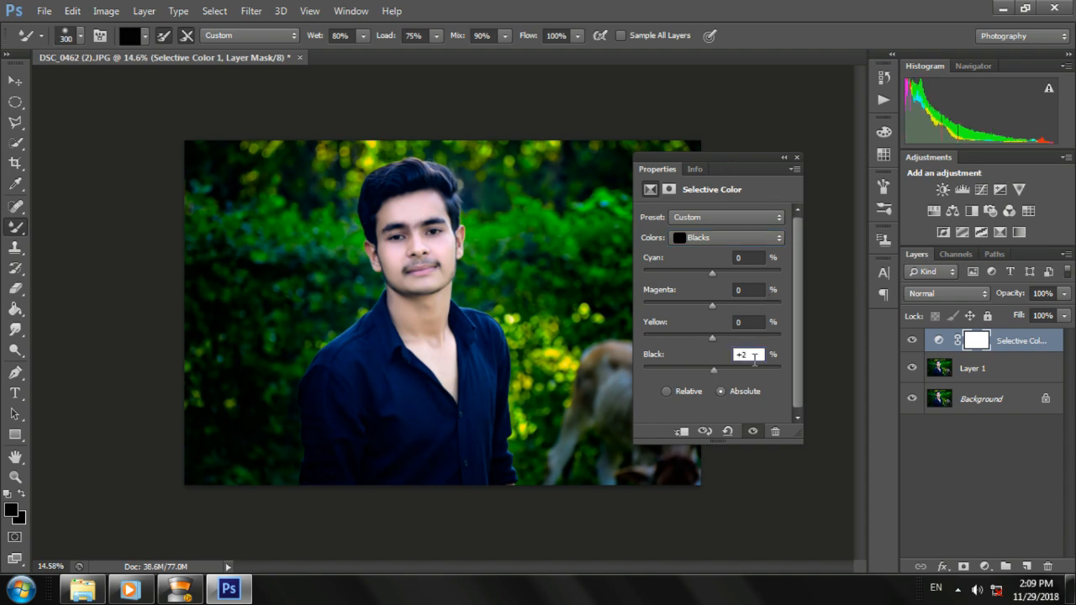
click(797, 157)
right_click(977, 380)
click(780, 437)
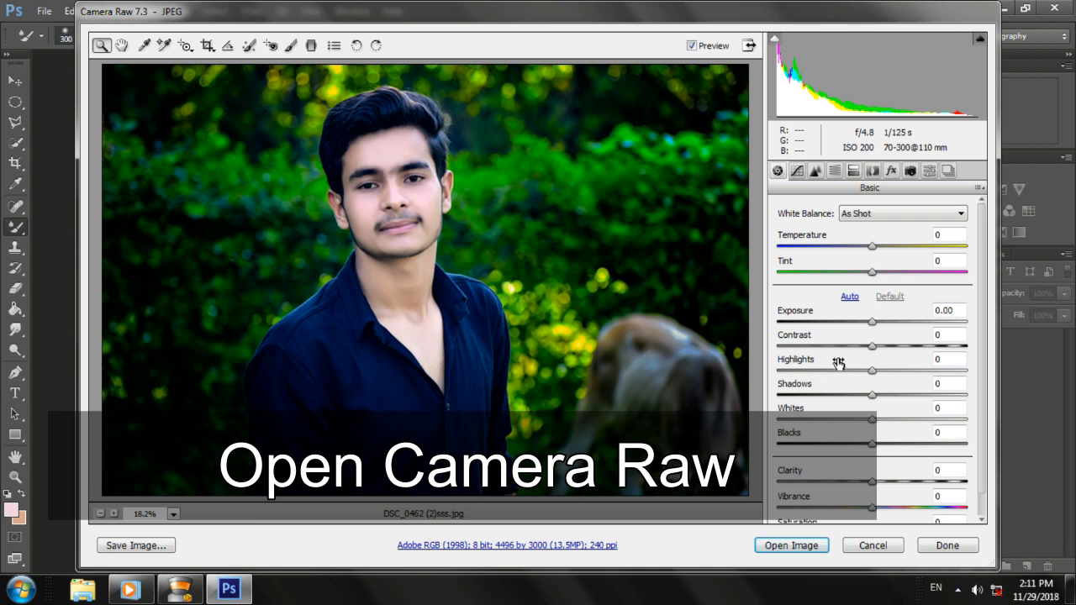
In Camera Raw, set Exposure to +0.50, Contrast to +4, Shadows to +5 and Vibrance to +4
drag(873, 324, 884, 328)
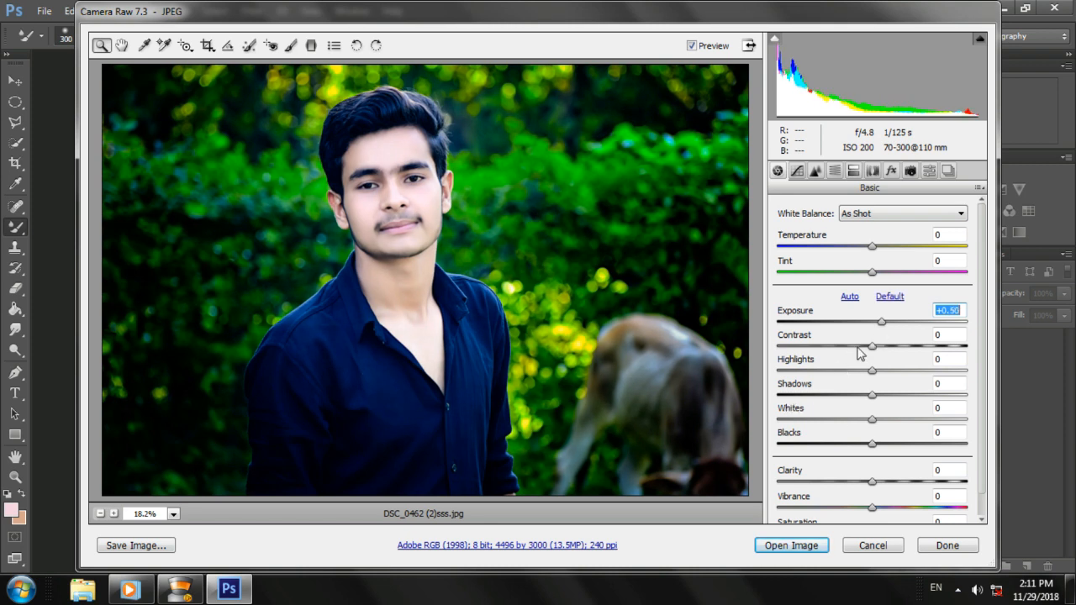
drag(871, 345, 875, 346)
drag(871, 394, 878, 402)
click(871, 443)
drag(871, 514, 876, 509)
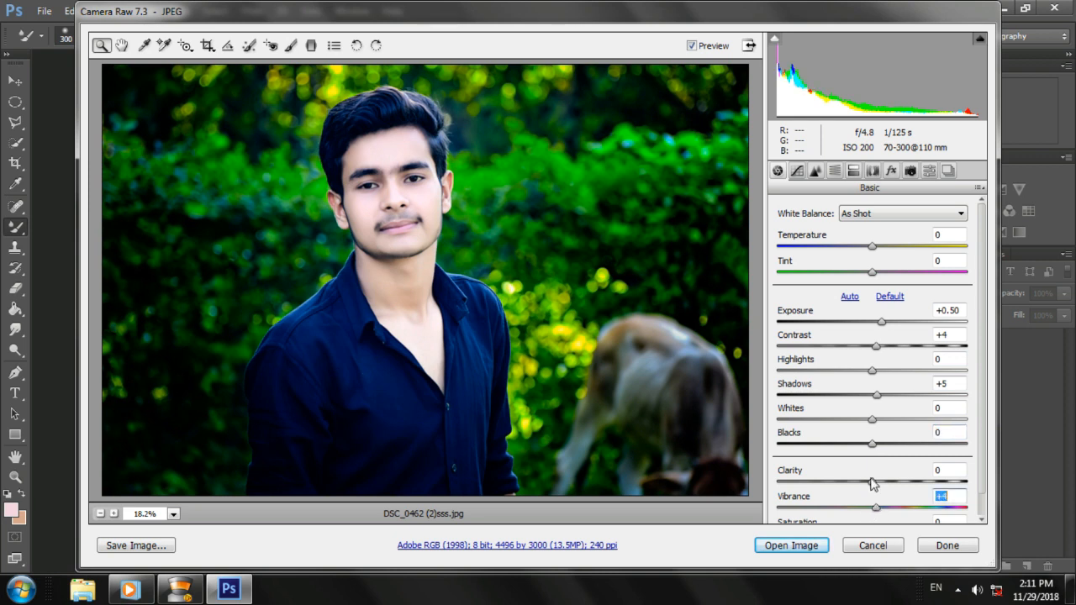
Set the luminance noise reduction to 16 and the post-crop vignetting amount to -10
click(815, 171)
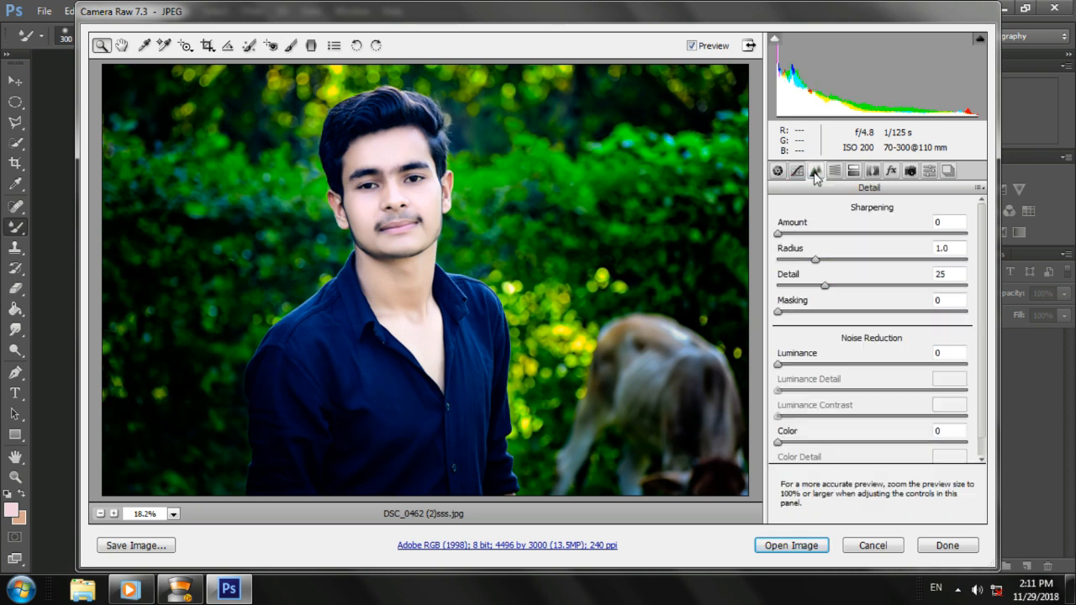
click(808, 364)
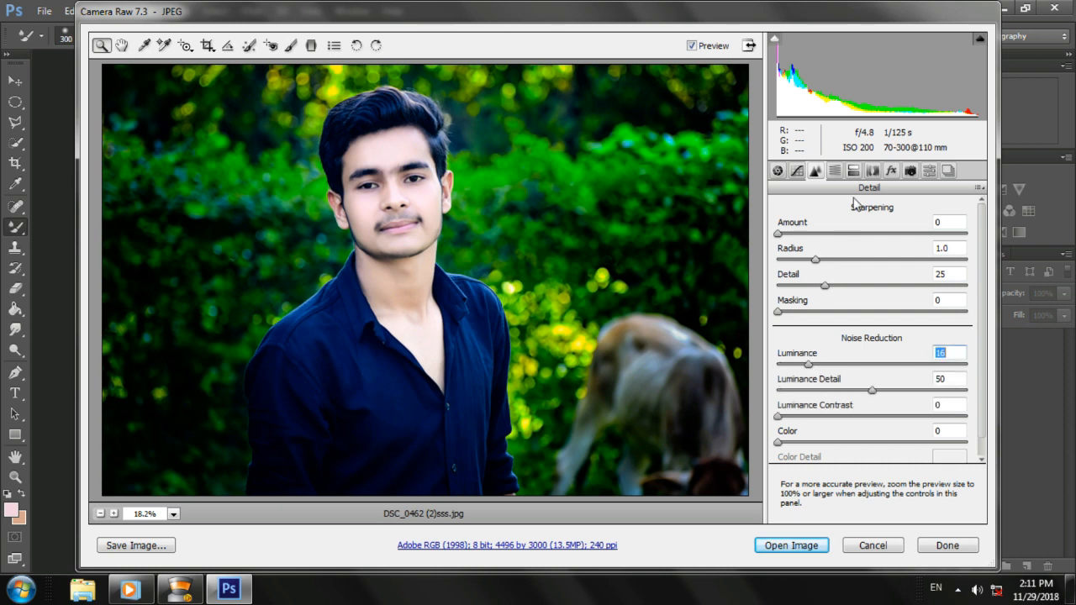
click(892, 171)
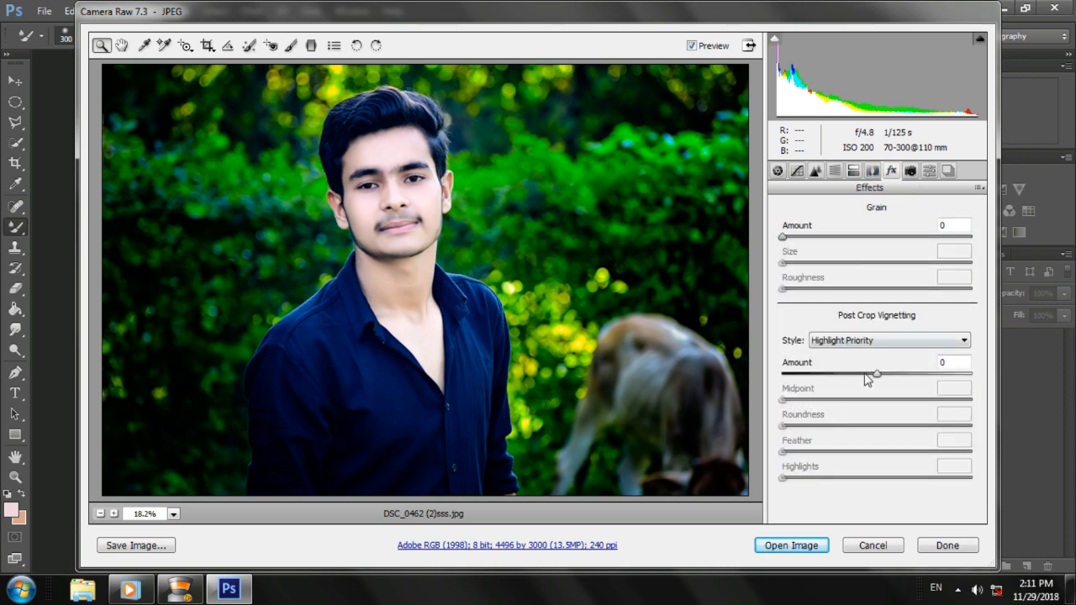
drag(876, 374, 864, 377)
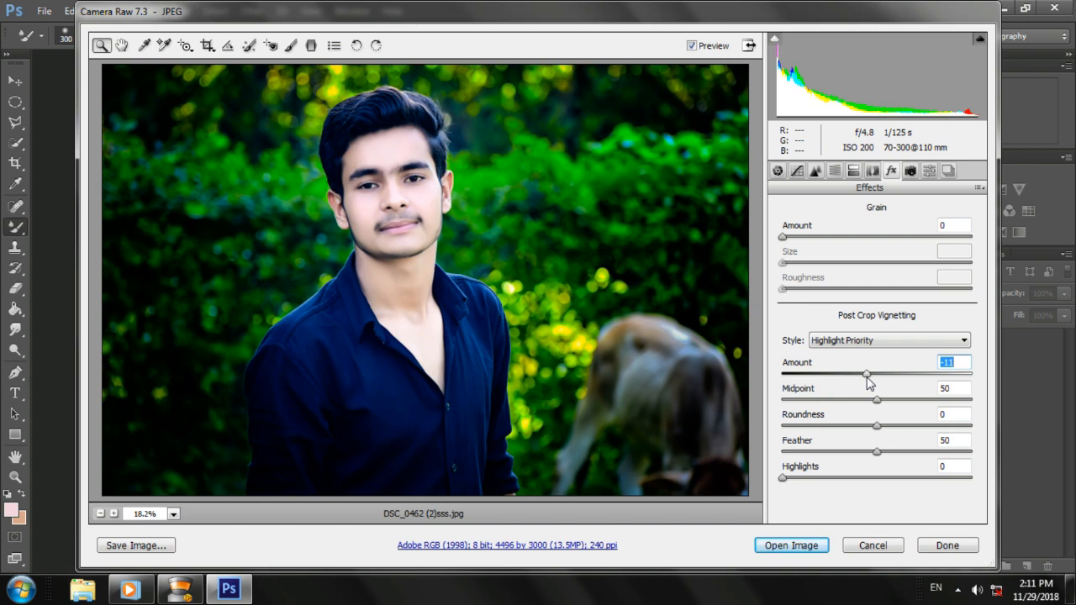
mouse_move(868, 382)
mouse_down()
mouse_move(844, 385)
mouse_move(867, 379)
mouse_up()
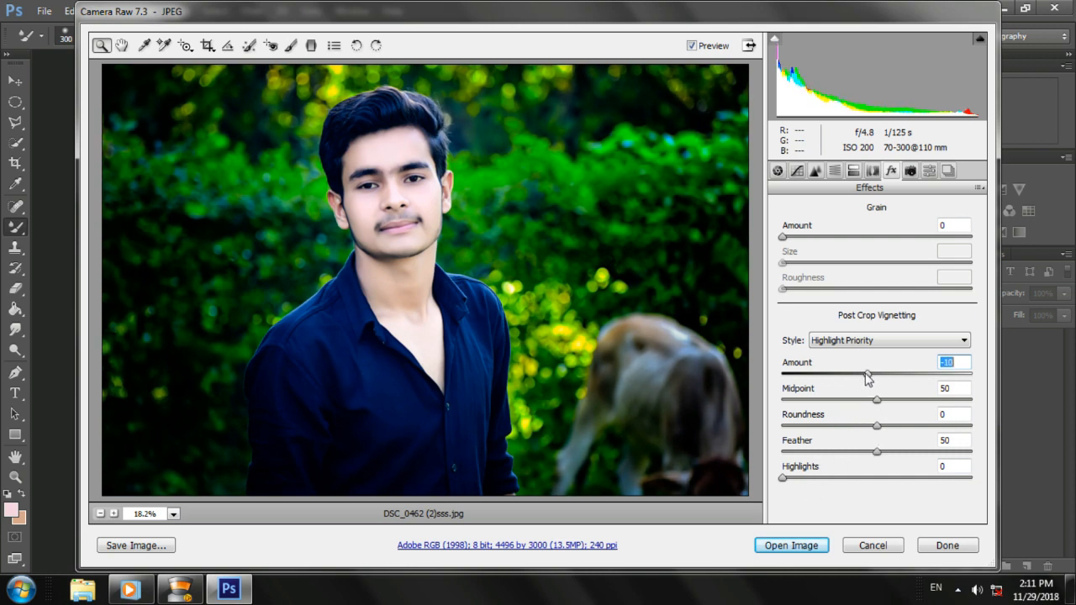
Open the adjusted image from Camera Raw in Photoshop, keeping its embedded Adobe RGB (1998) profile
click(792, 546)
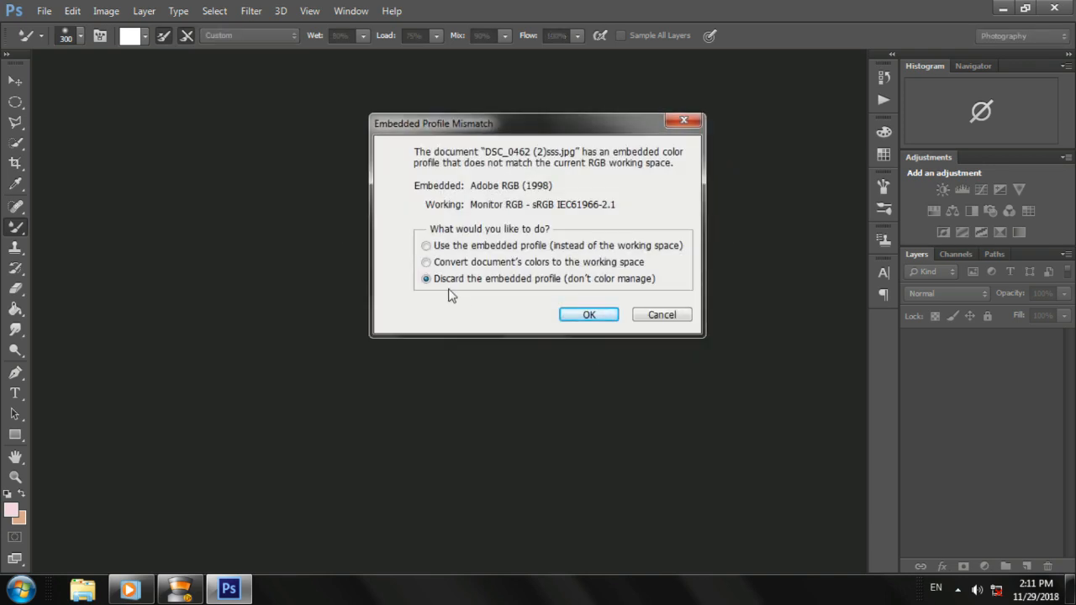
click(470, 249)
click(572, 313)
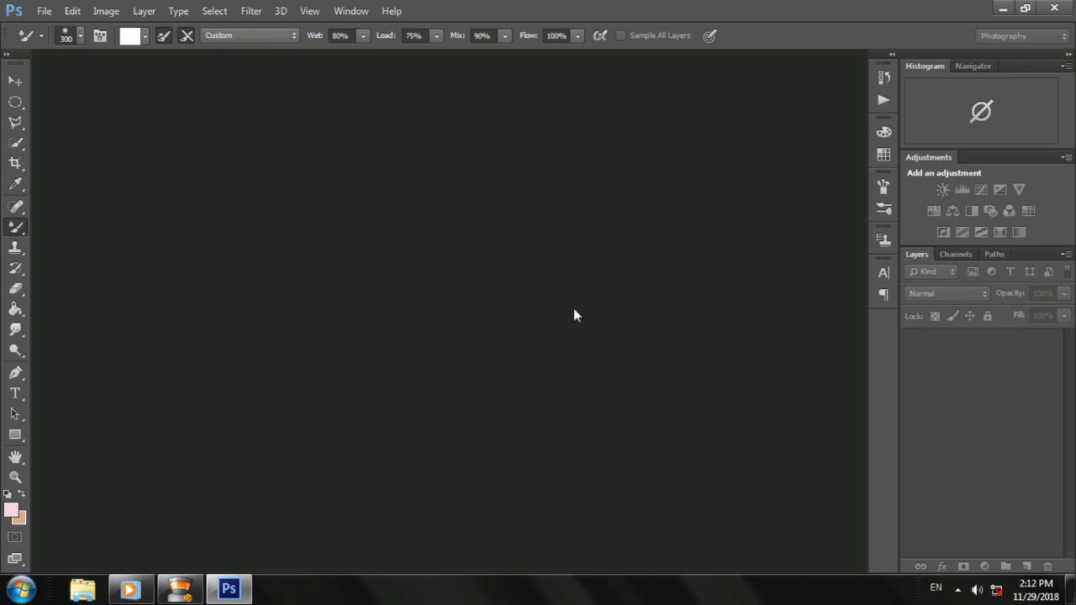
scroll(404, 180, up, 5)
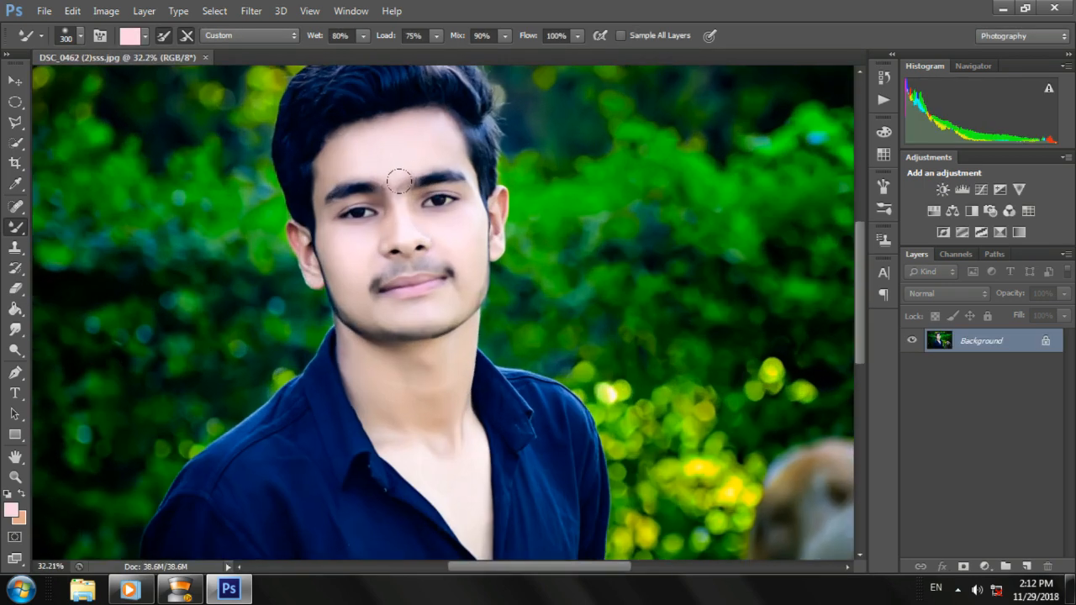
scroll(419, 195, down, 6)
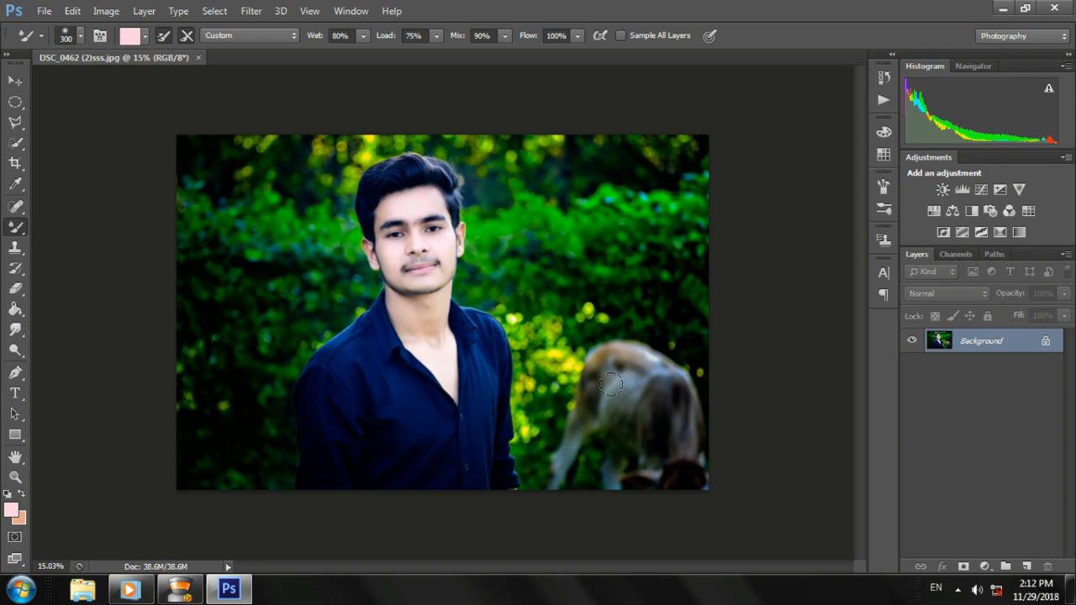
scroll(415, 254, down, 1)
scroll(415, 255, up, 3)
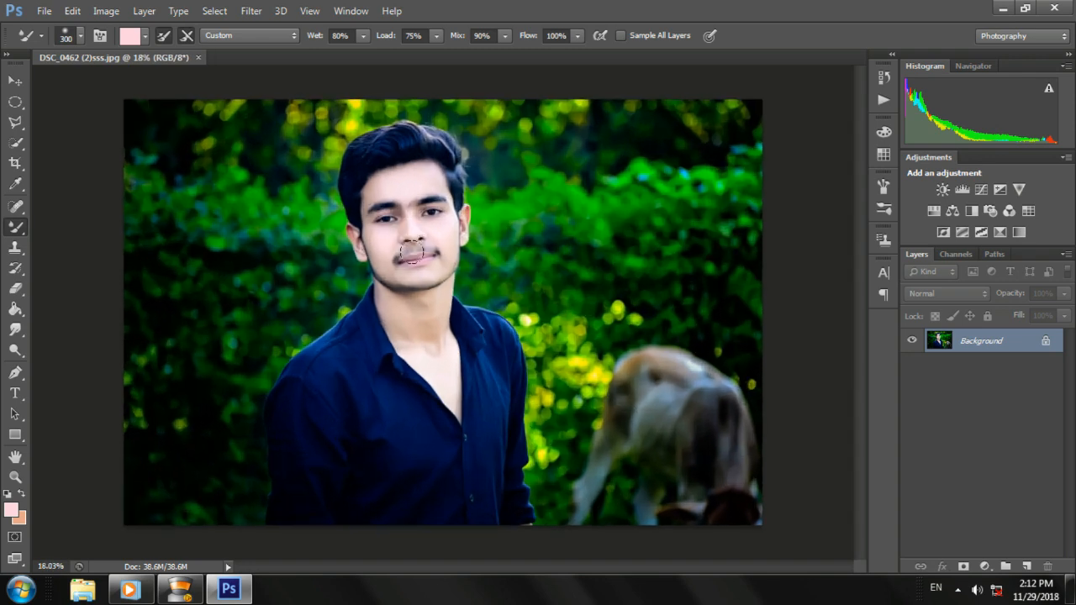
scroll(415, 255, down, 2)
key(ctrl+s)
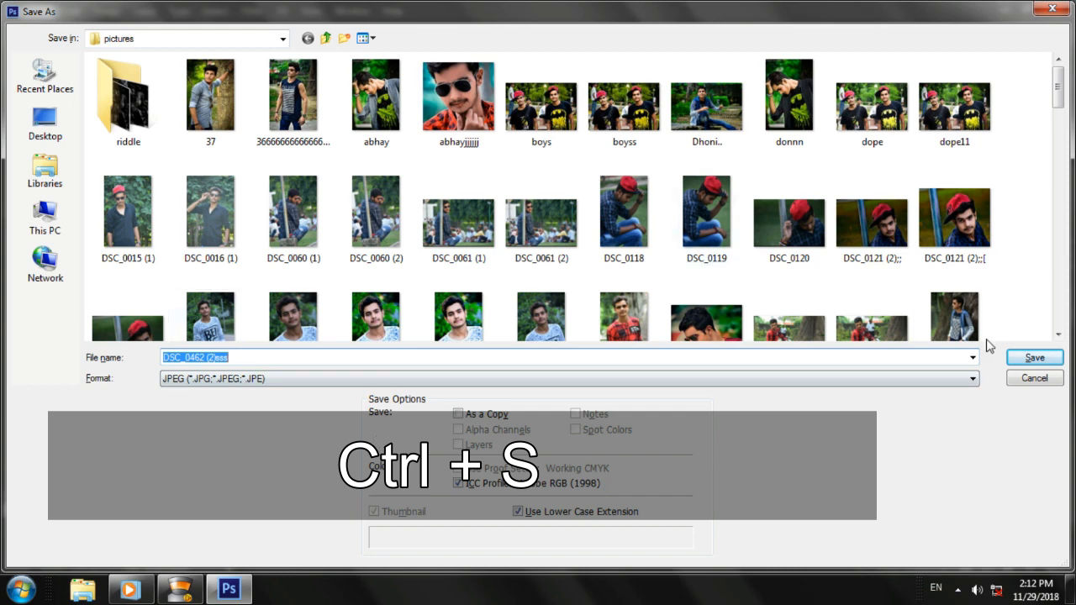
click(1034, 378)
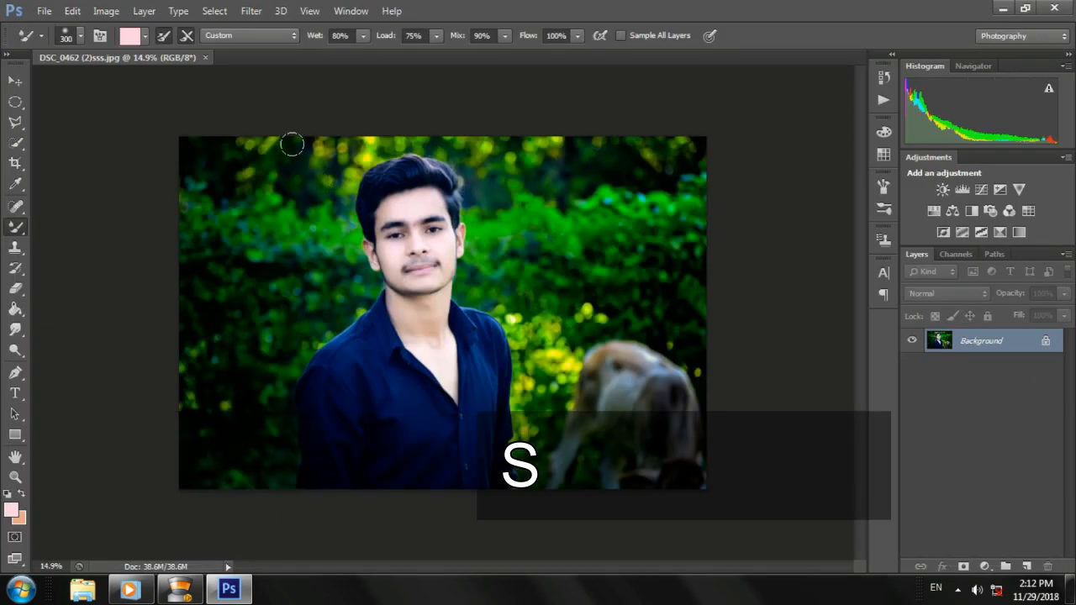
Close the retouched portrait document without saving its changes
click(203, 58)
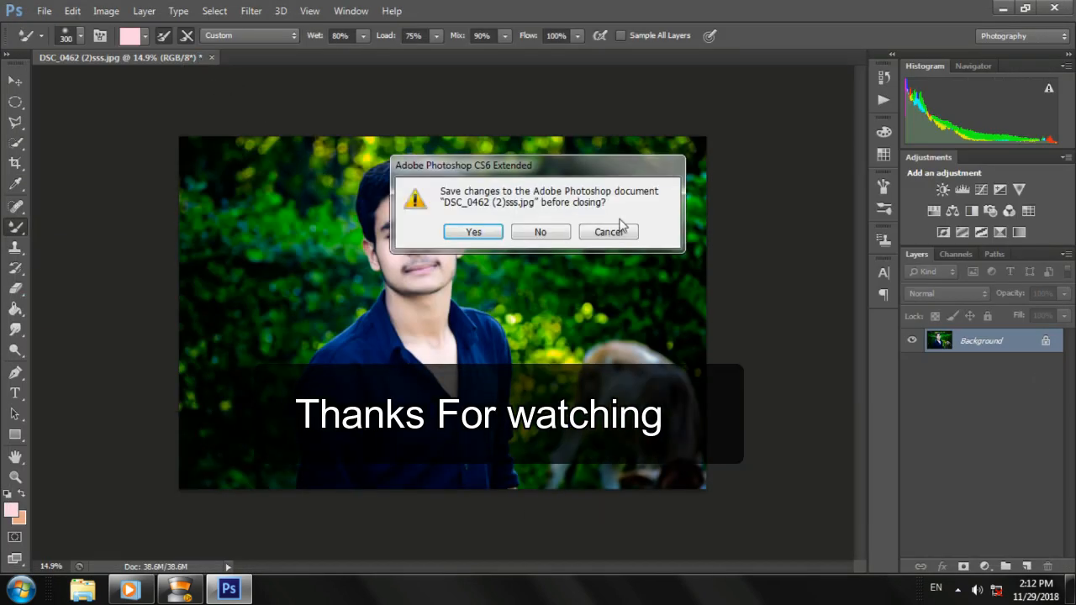
click(524, 234)
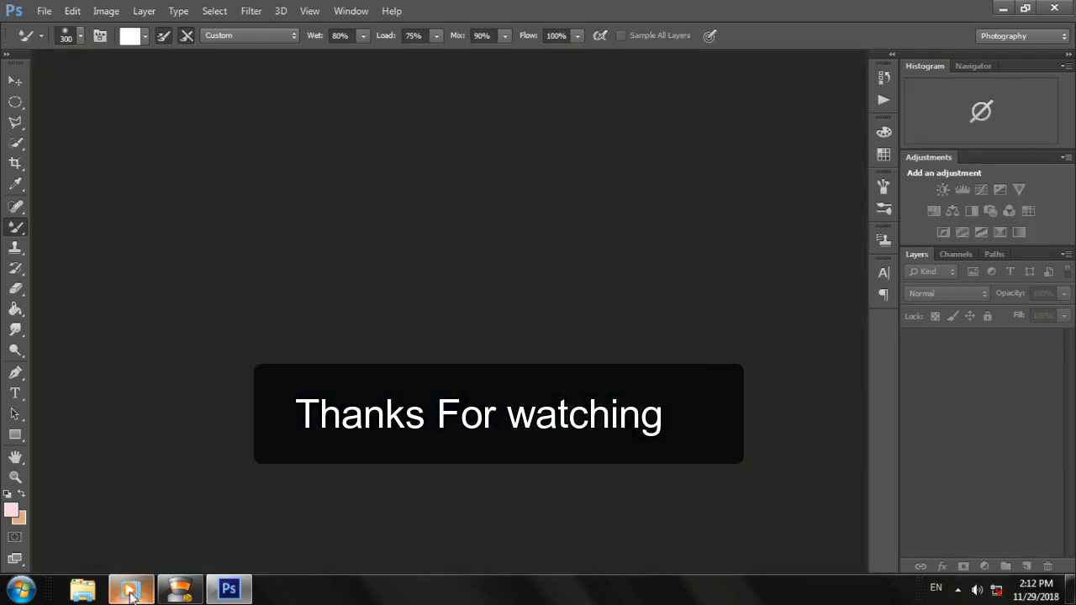
Switch to Windows Explorer, browse to the photo's pictures folder on drive D and open the original DSC_0462 (2) in Windows Photo Viewer
click(84, 586)
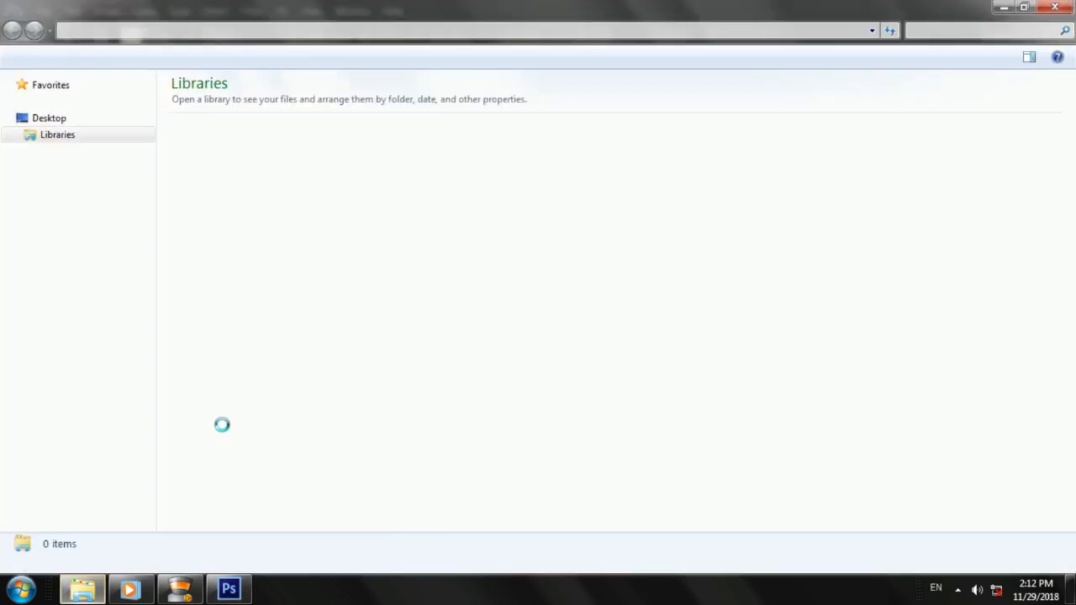
click(91, 269)
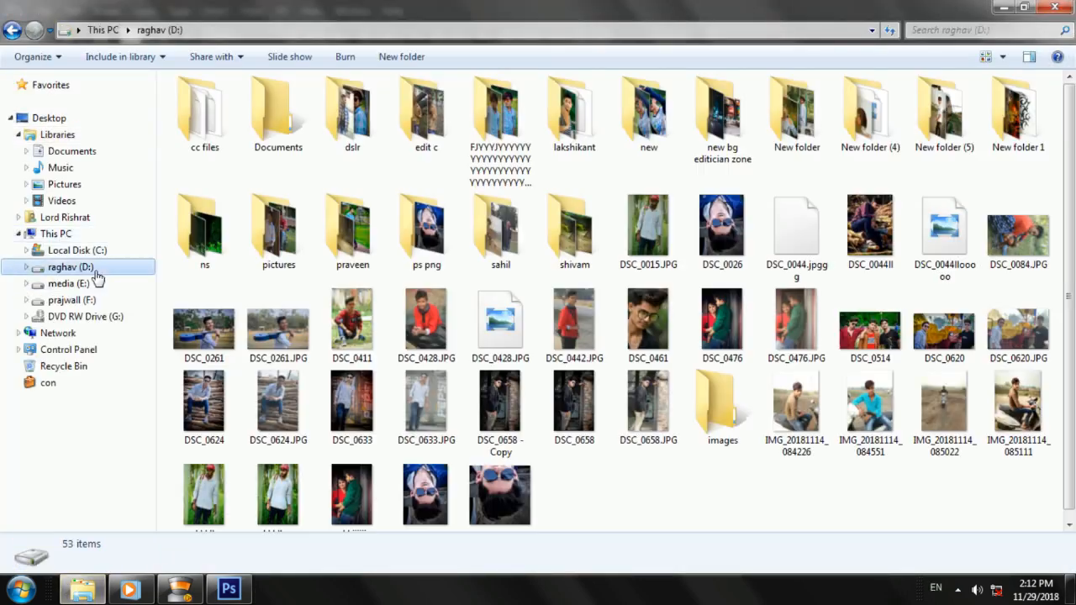
double_click(598, 134)
double_click(227, 127)
drag(1073, 195, 1073, 381)
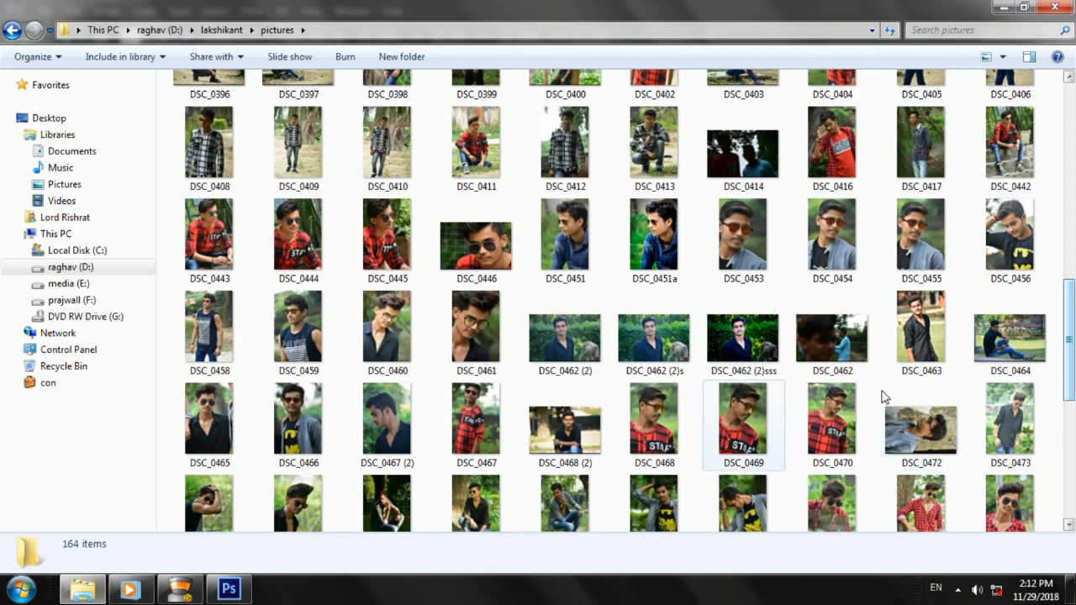
click(578, 336)
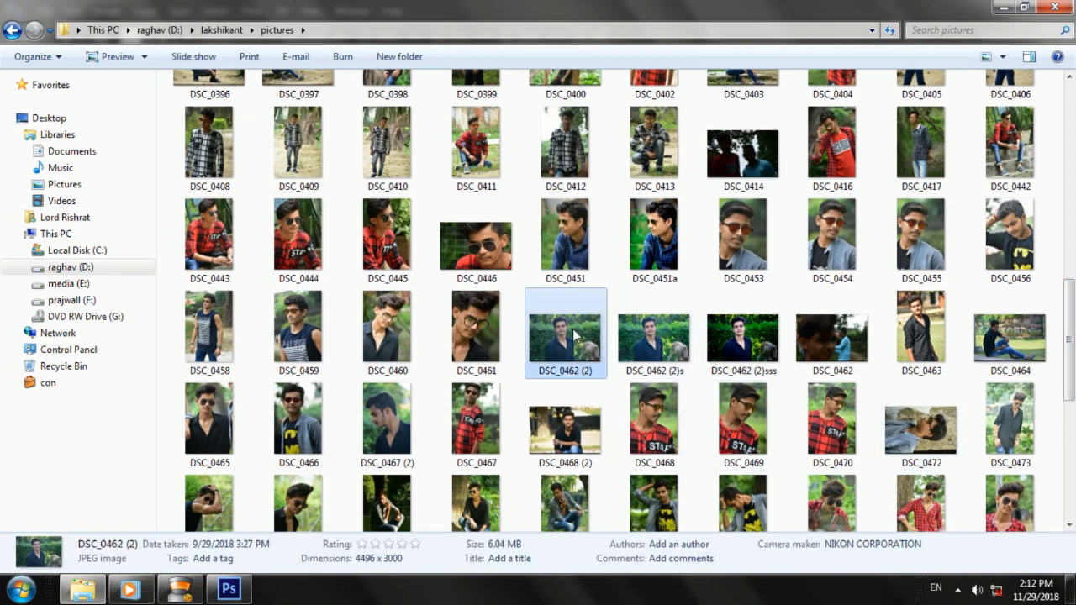
double_click(574, 336)
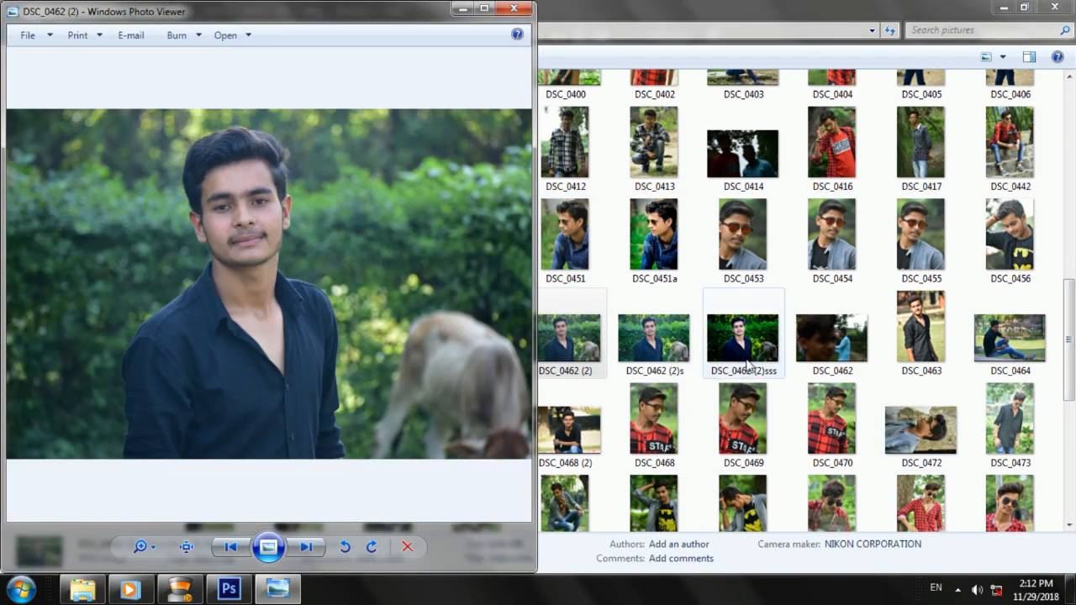
Open the edited DSC_0462 (2)sss photo and arrange its window side by side with the original
double_click(747, 363)
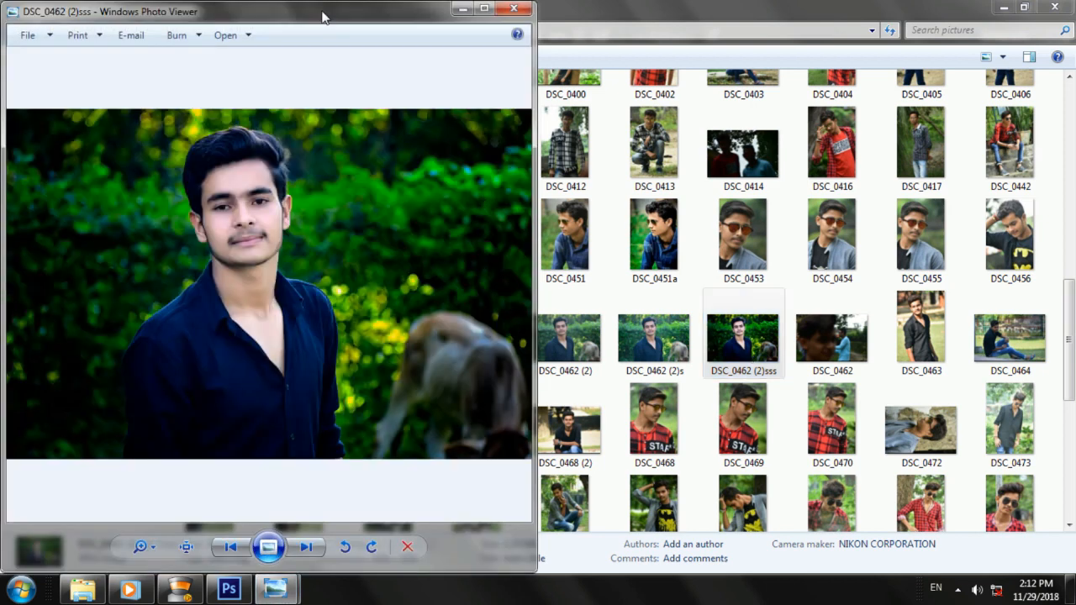
drag(324, 17, 1070, 29)
mouse_move(275, 588)
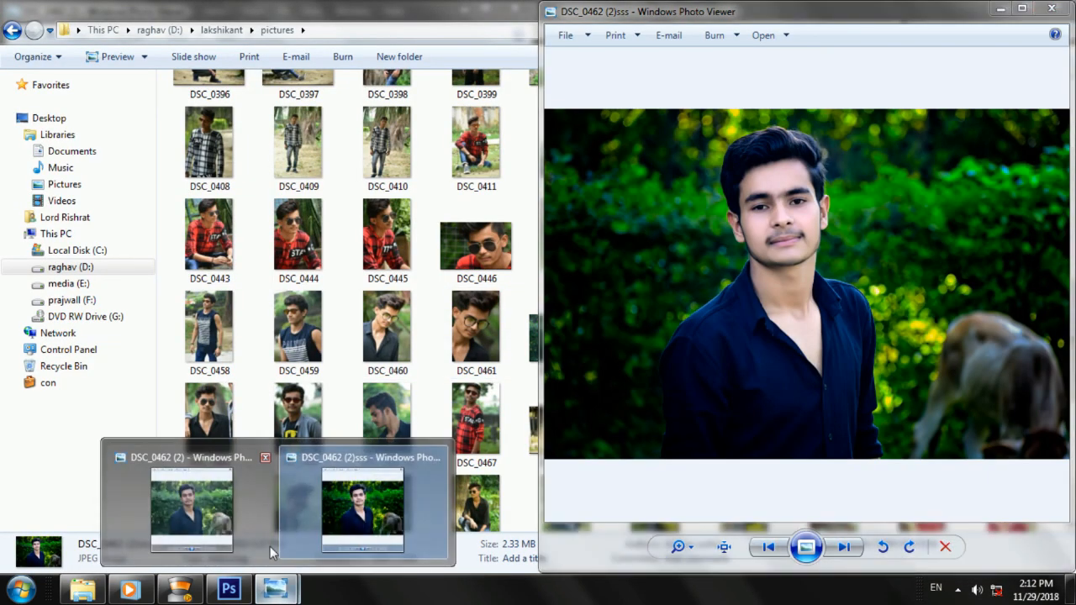
click(237, 513)
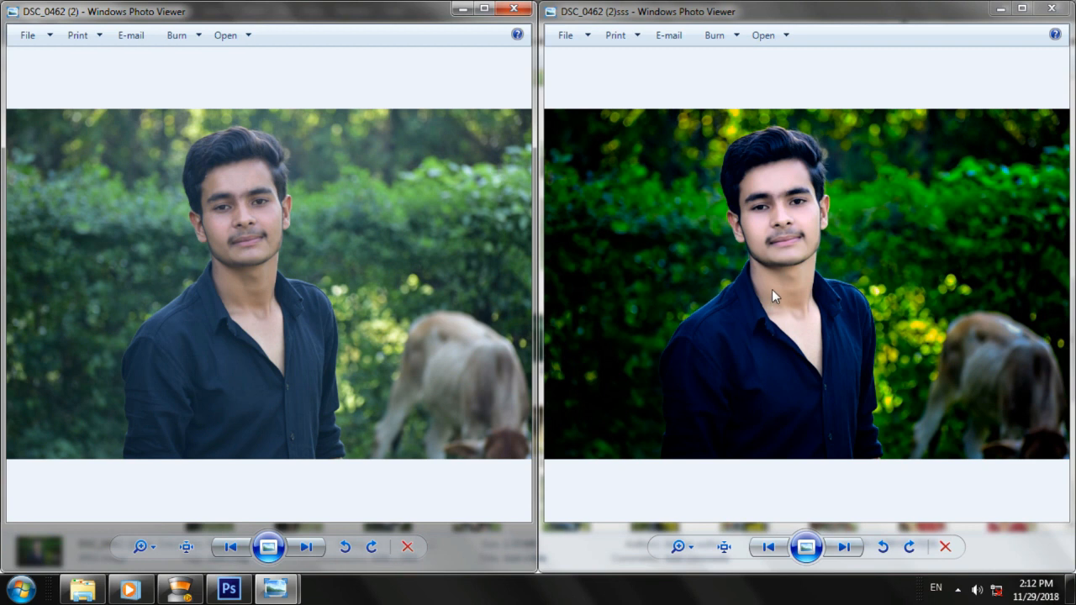
Compare the subject's face and the foliage close up in the edited and original photos
scroll(810, 300, up, 2)
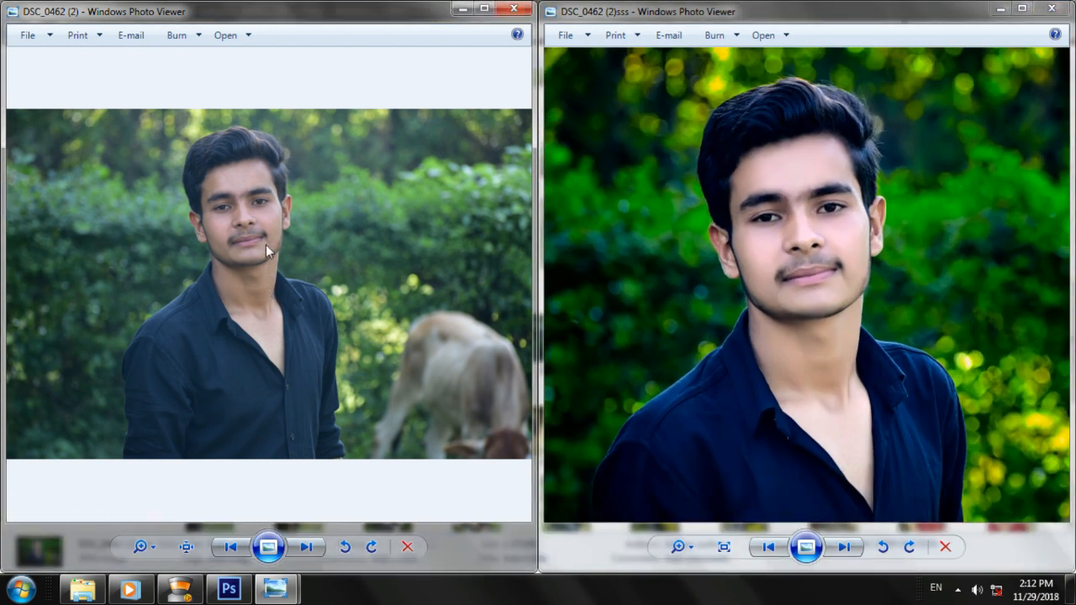
scroll(249, 271, up, 3)
click(774, 348)
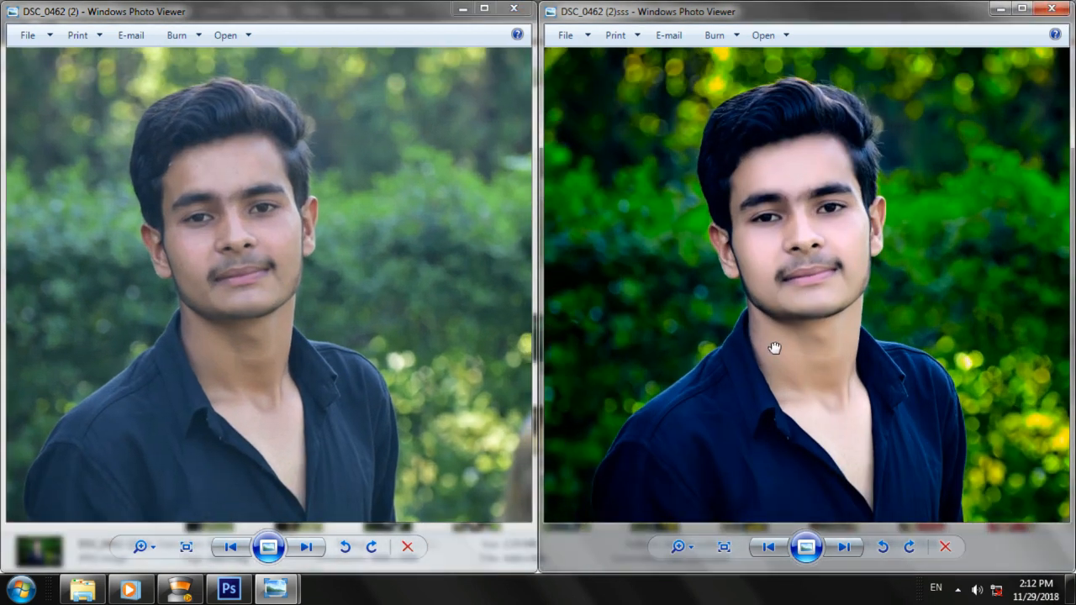